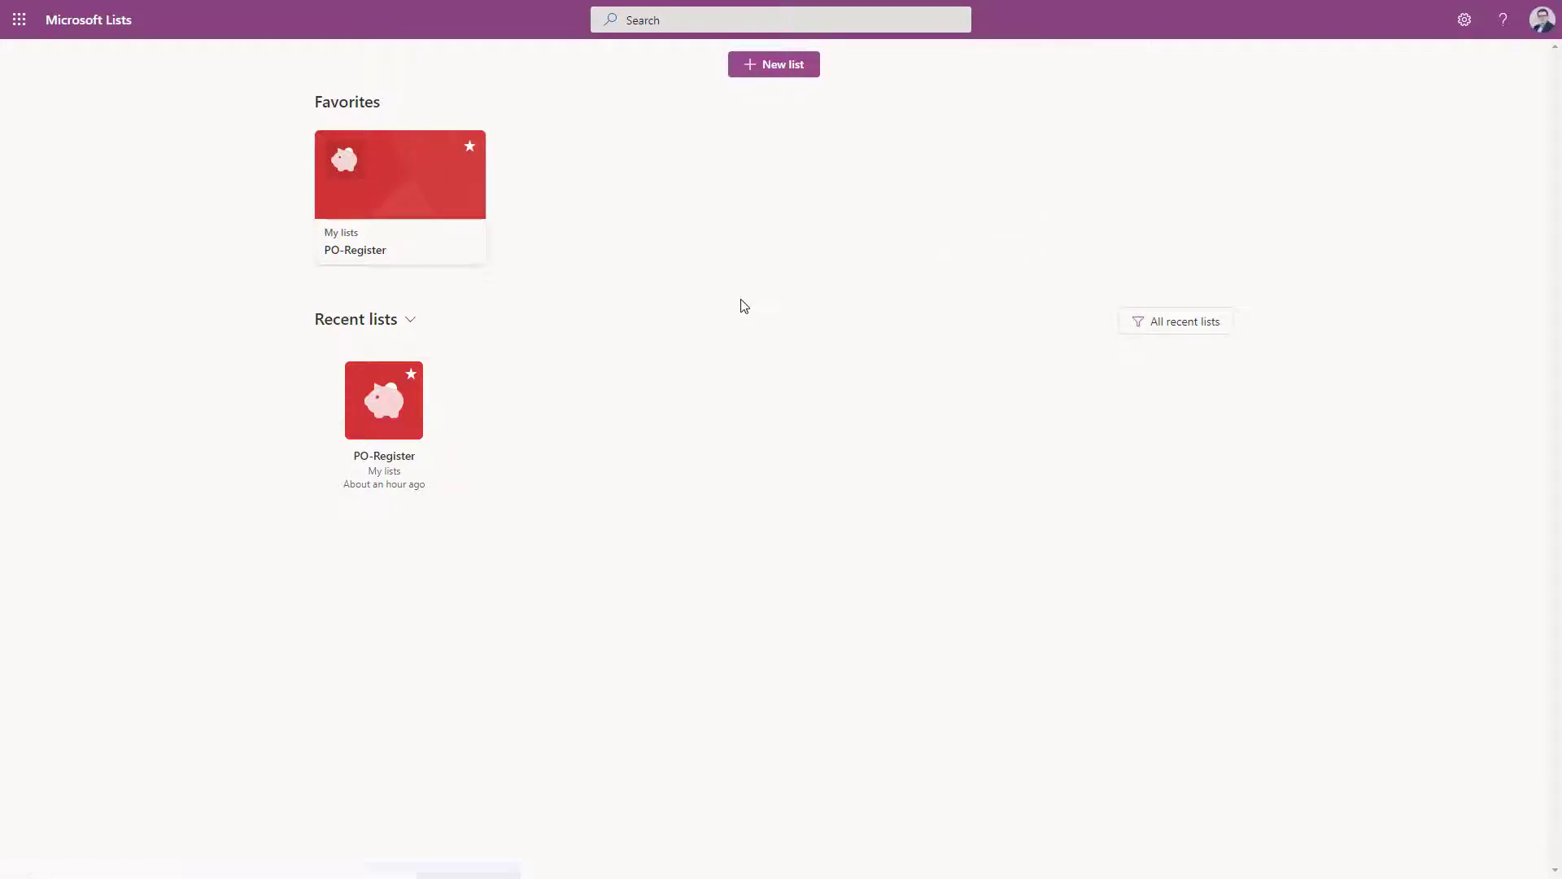
# Open the PO-Register list and apply alternating row shading to its All Items view.
pyautogui.click(381, 204)
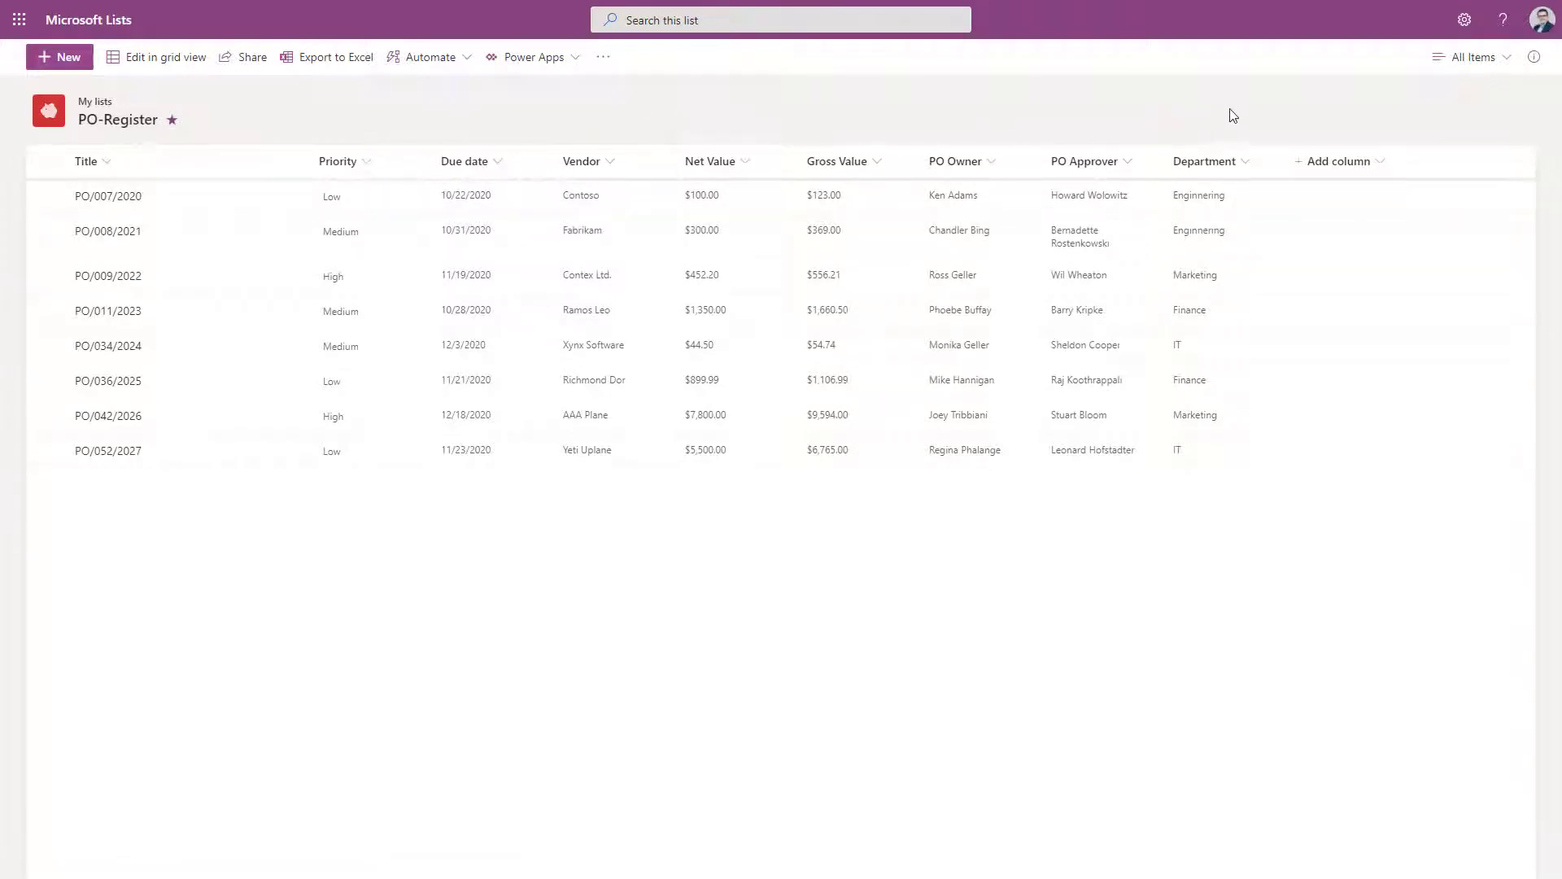
pyautogui.click(1491, 65)
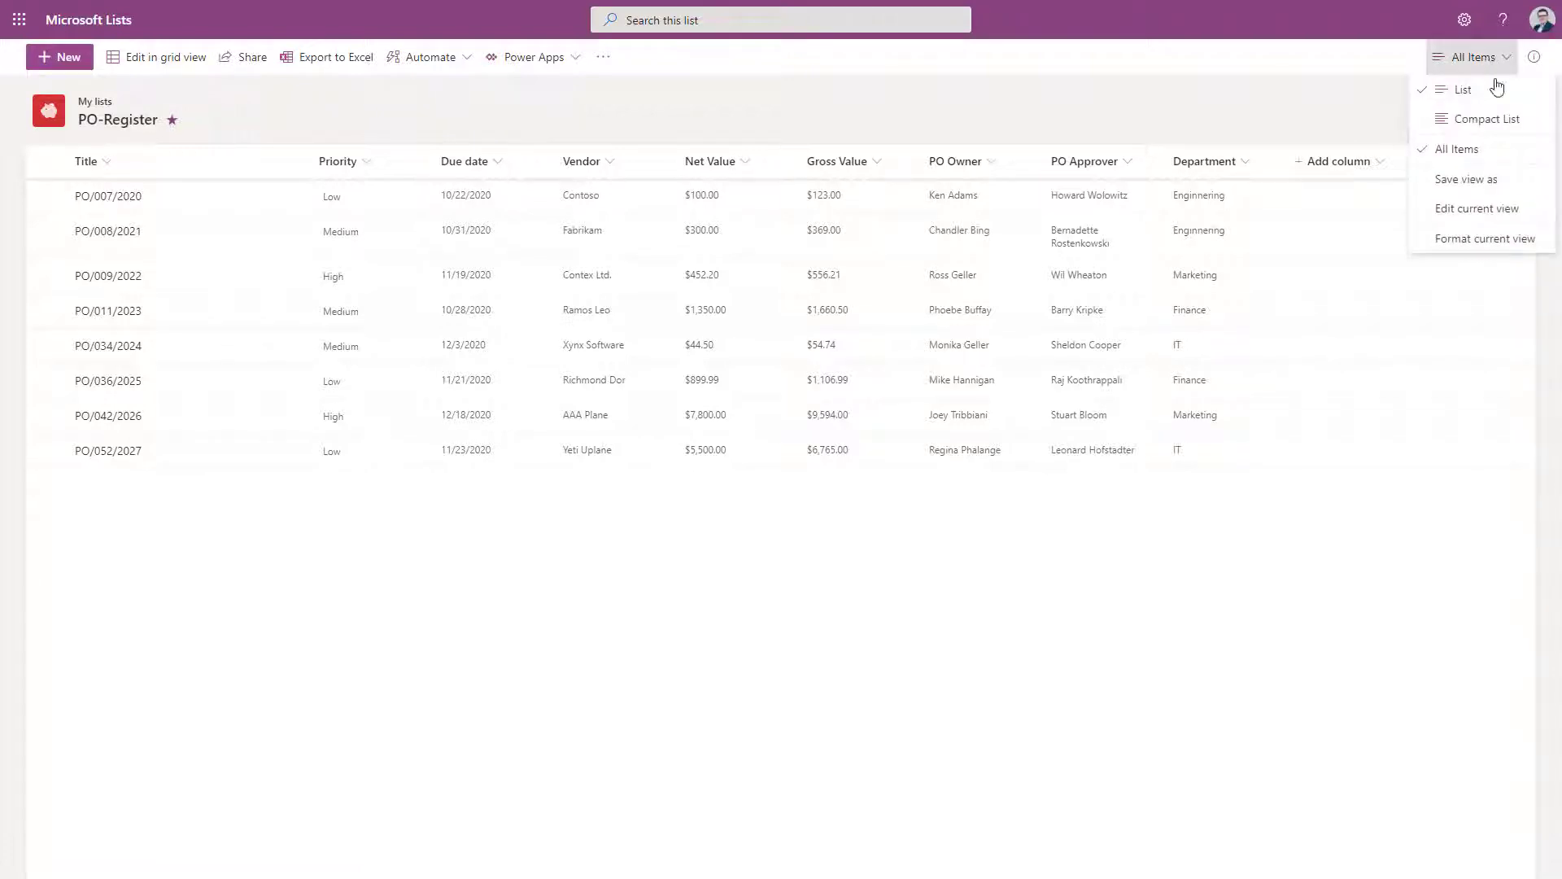
pyautogui.click(1493, 240)
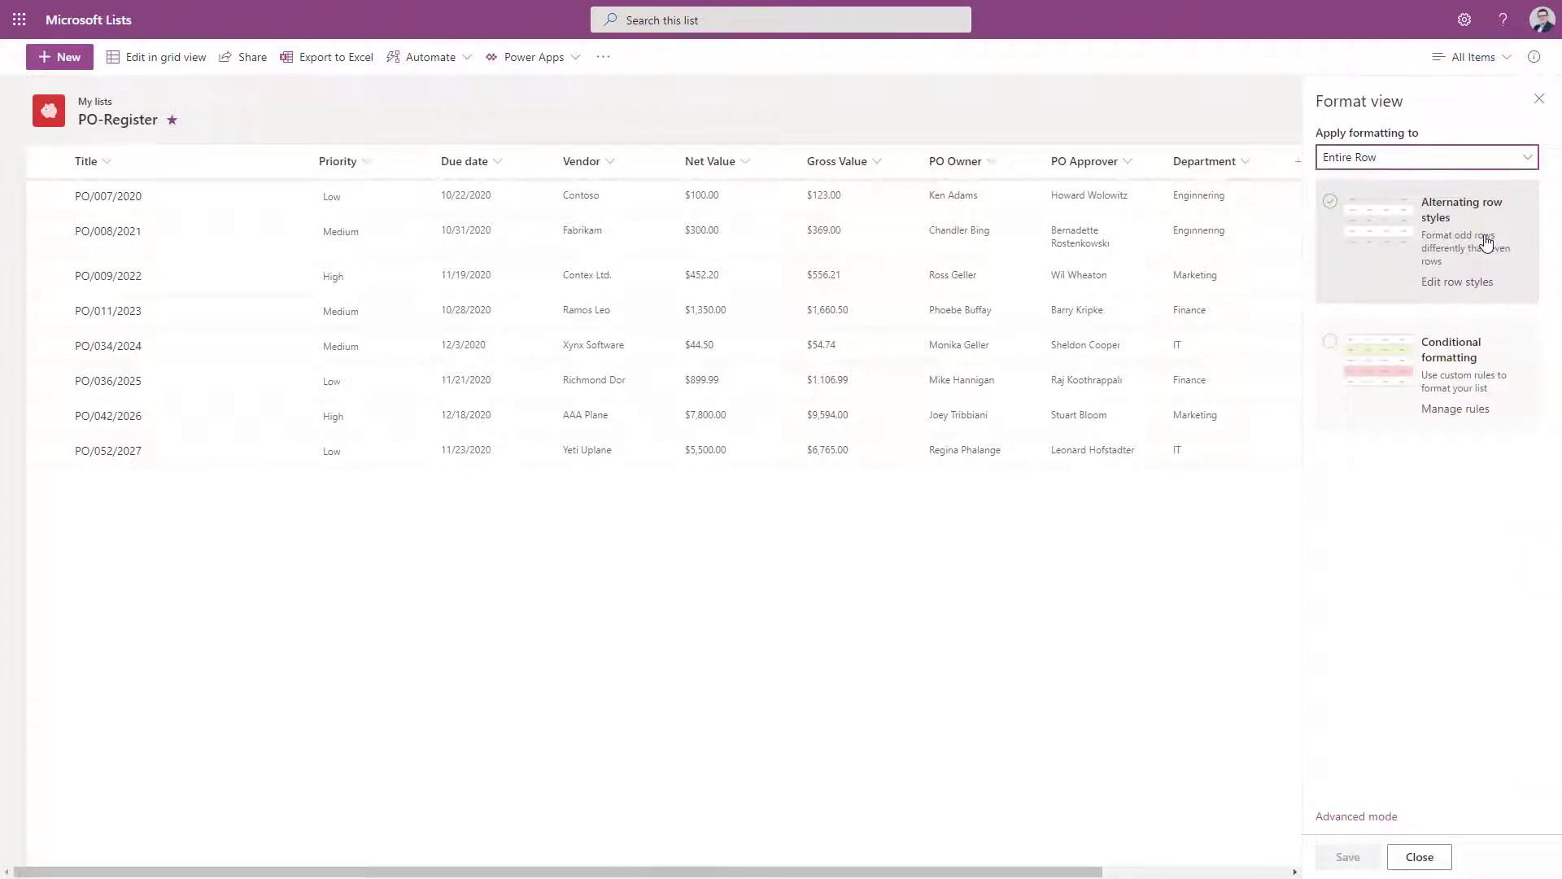
pyautogui.click(1331, 202)
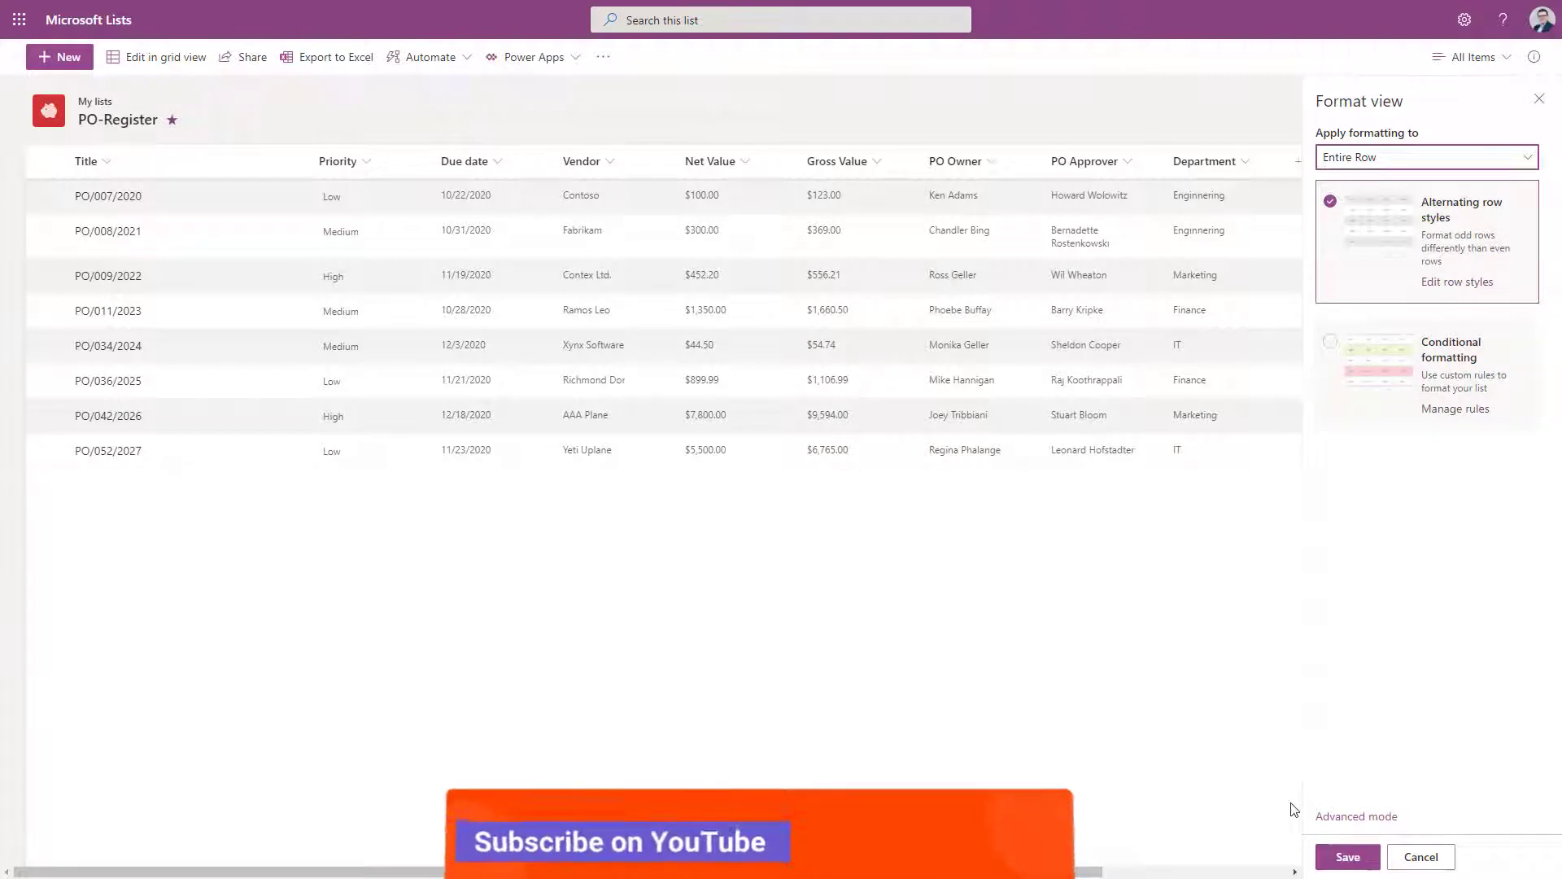
pyautogui.click(1352, 861)
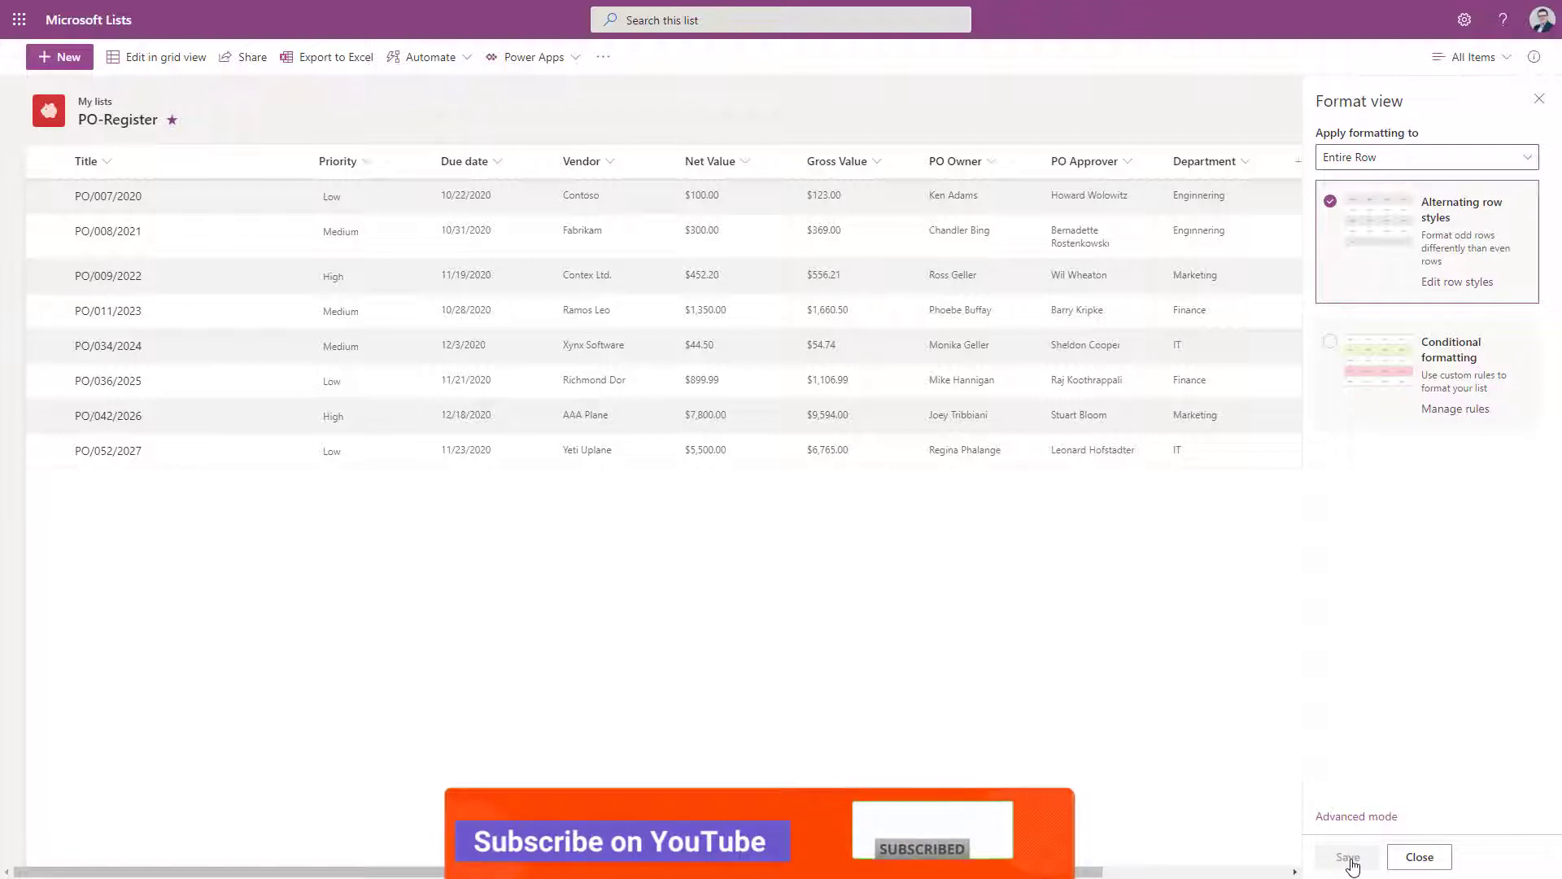
pyautogui.click(1420, 857)
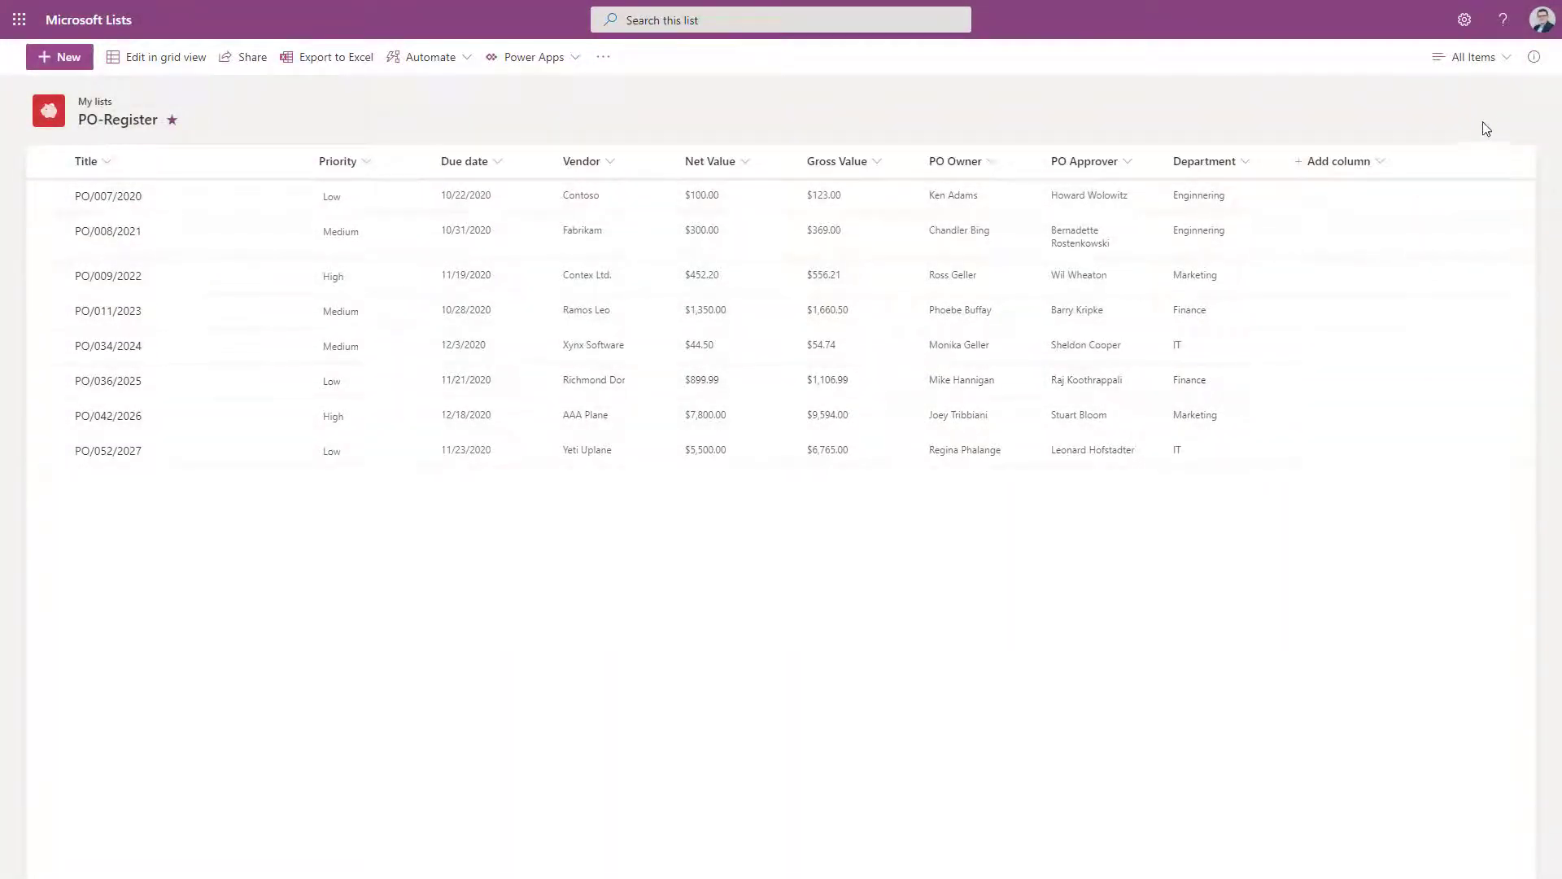
# Add a conditional formatting rule giving every Title cell a light blue fill.
pyautogui.click(1498, 65)
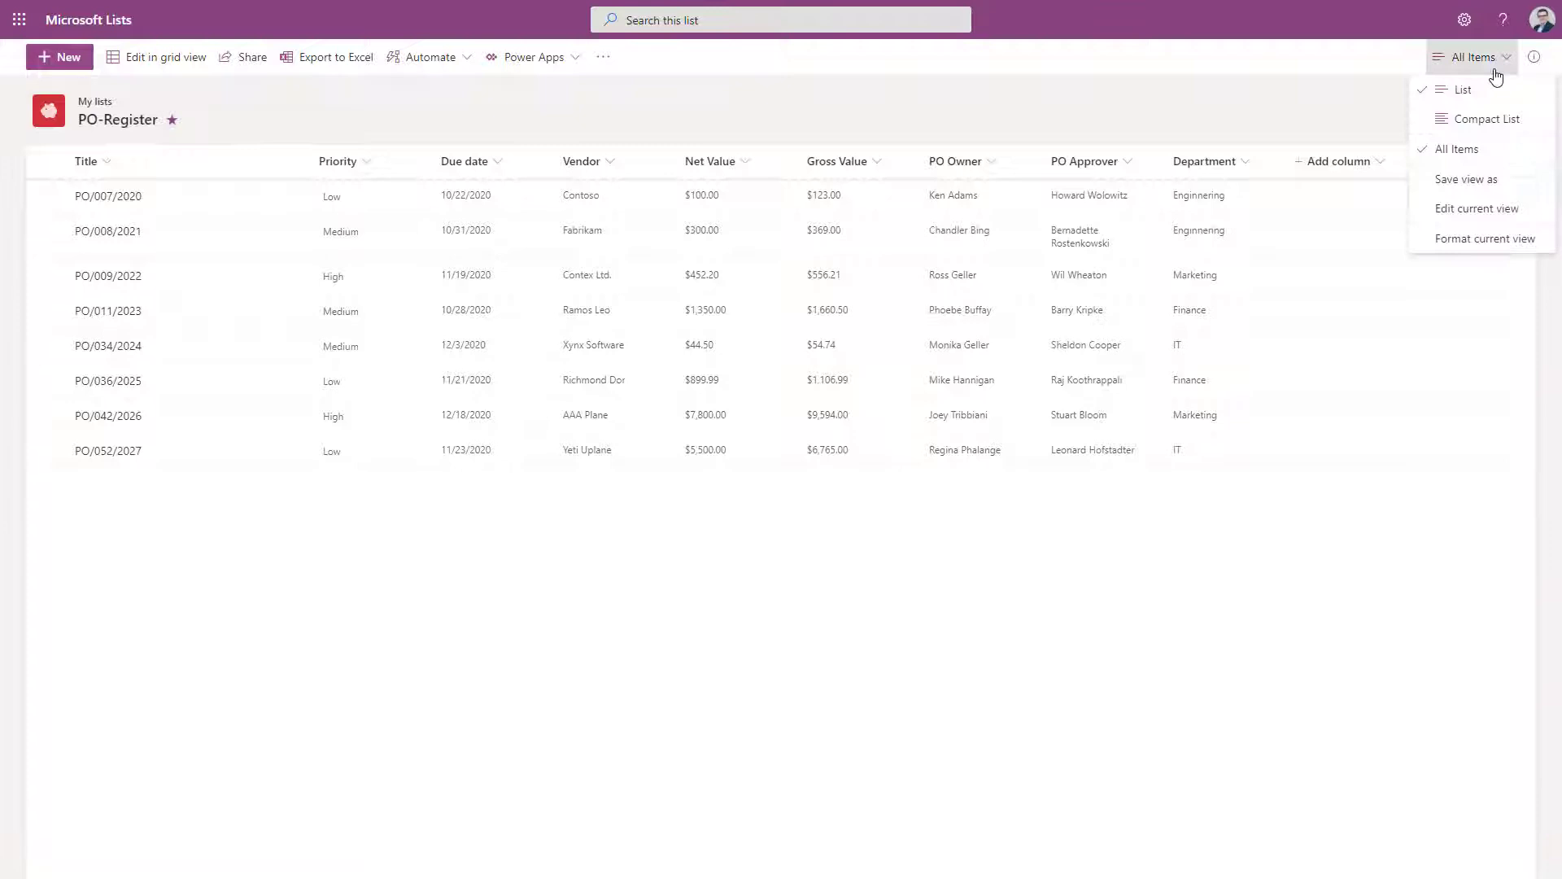
pyautogui.click(1501, 241)
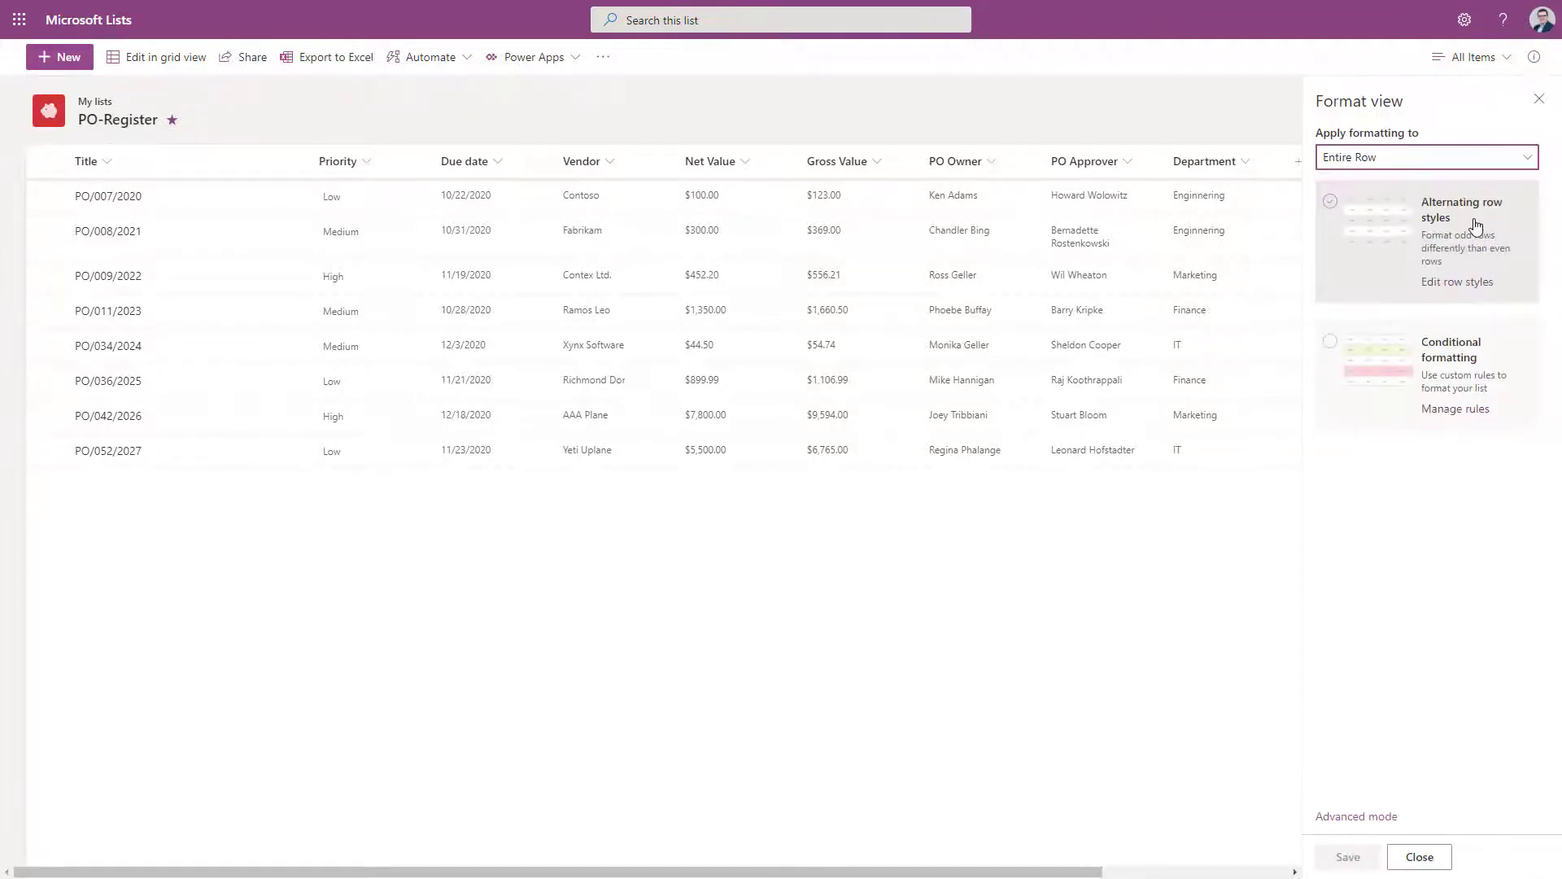
pyautogui.click(1445, 161)
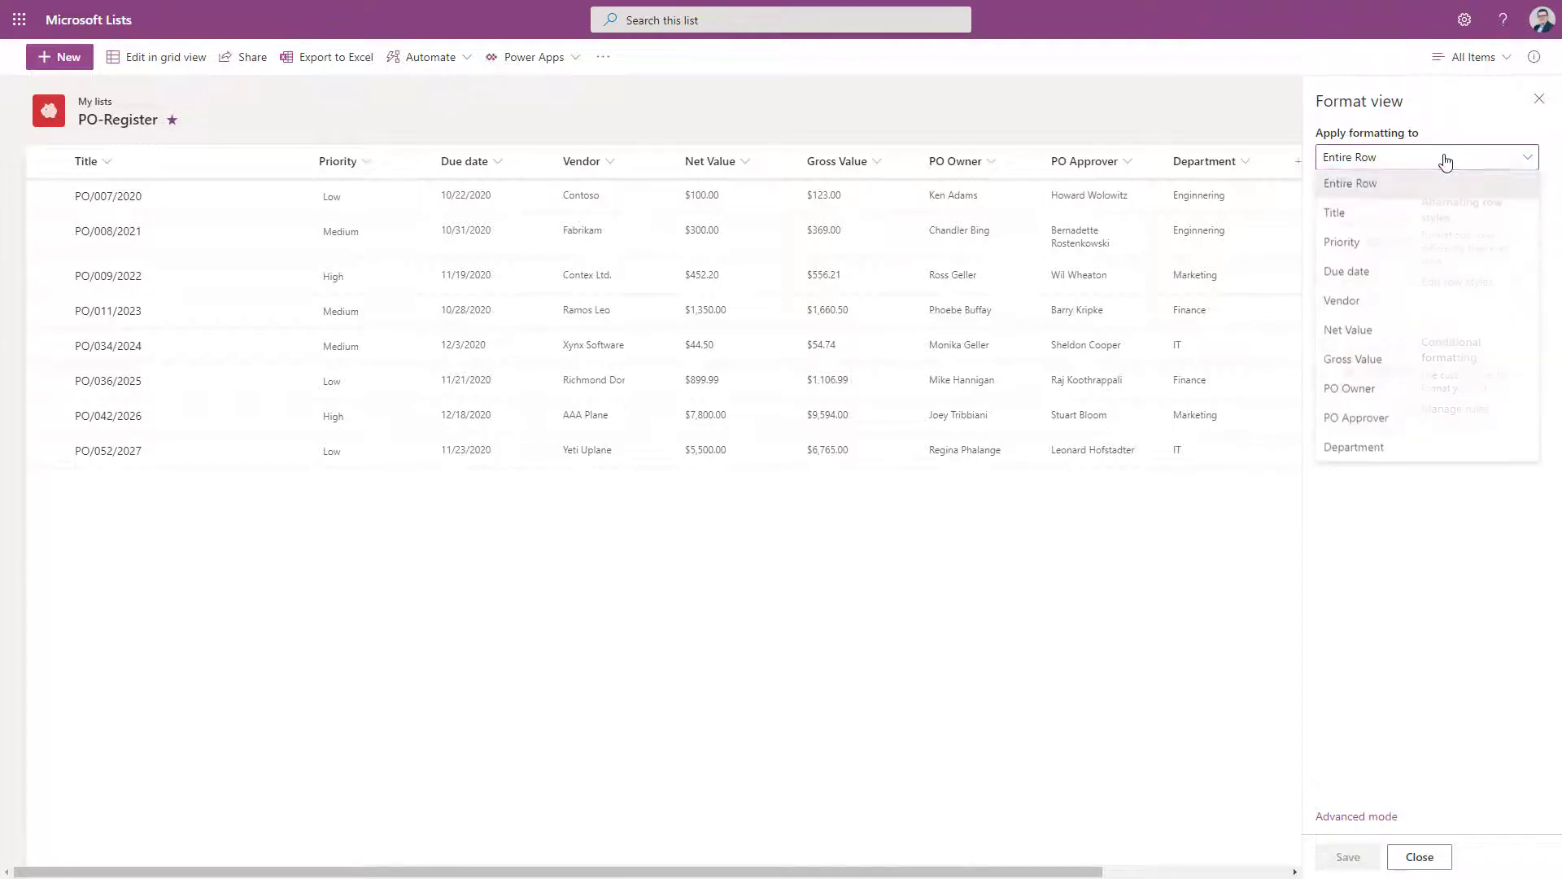
pyautogui.click(1418, 214)
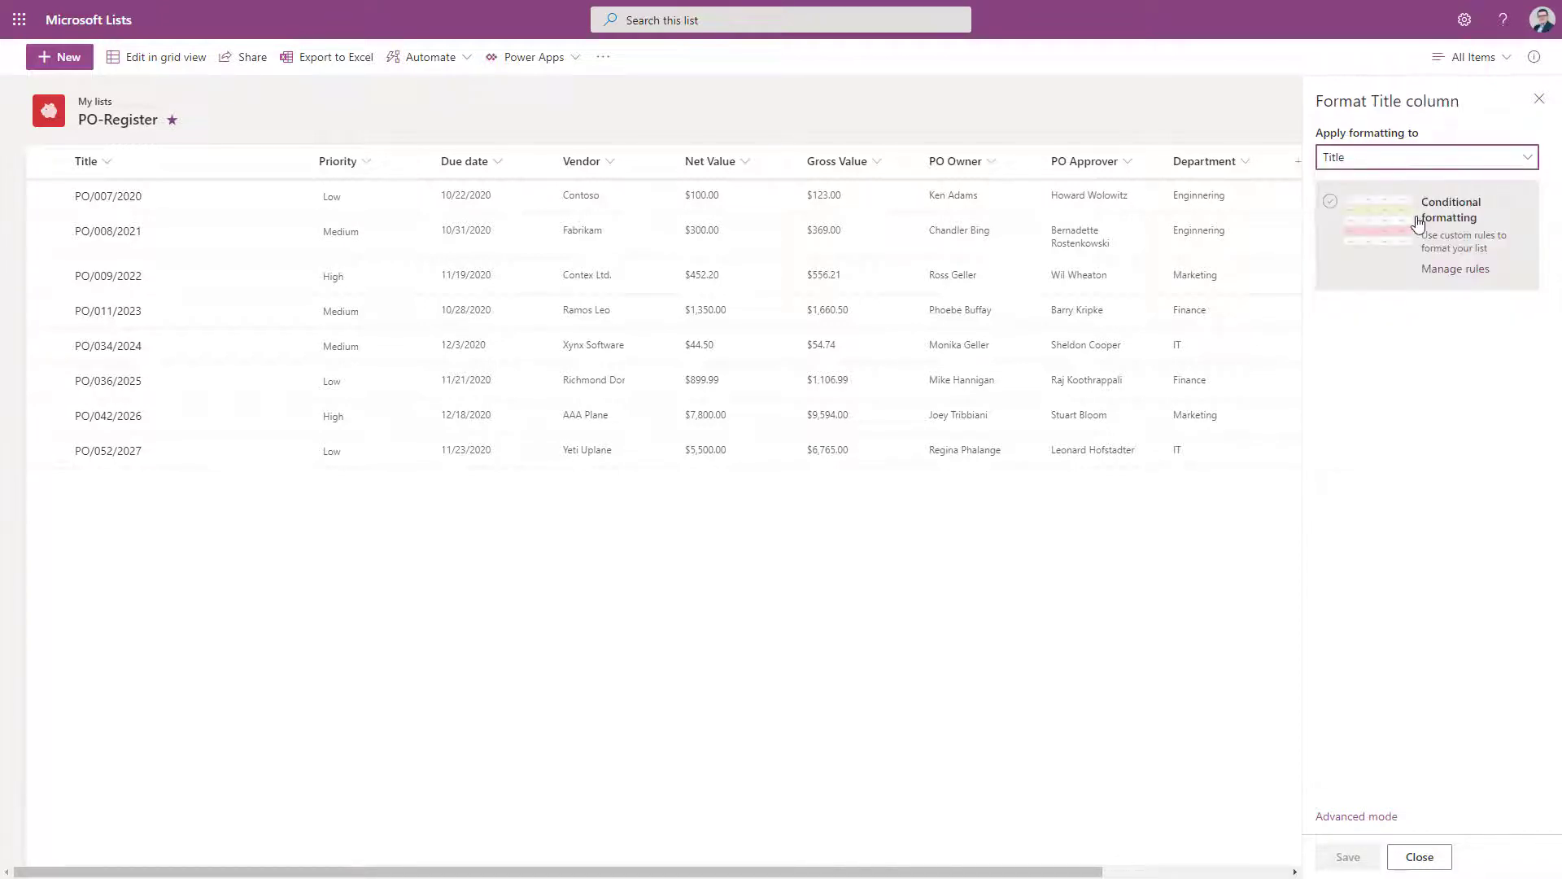
pyautogui.click(1418, 233)
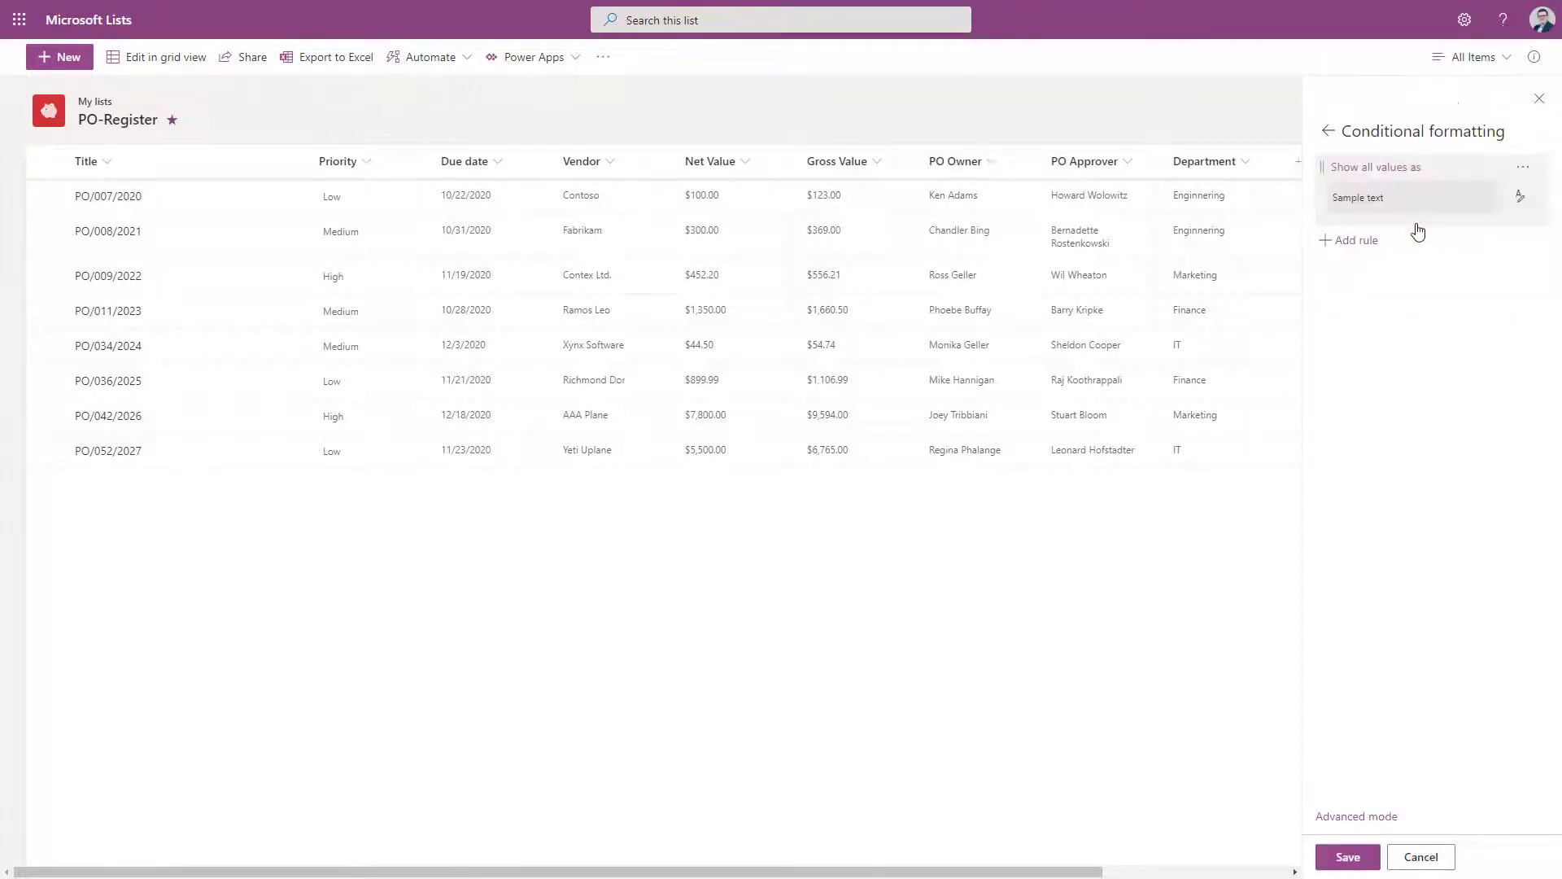
pyautogui.click(1521, 200)
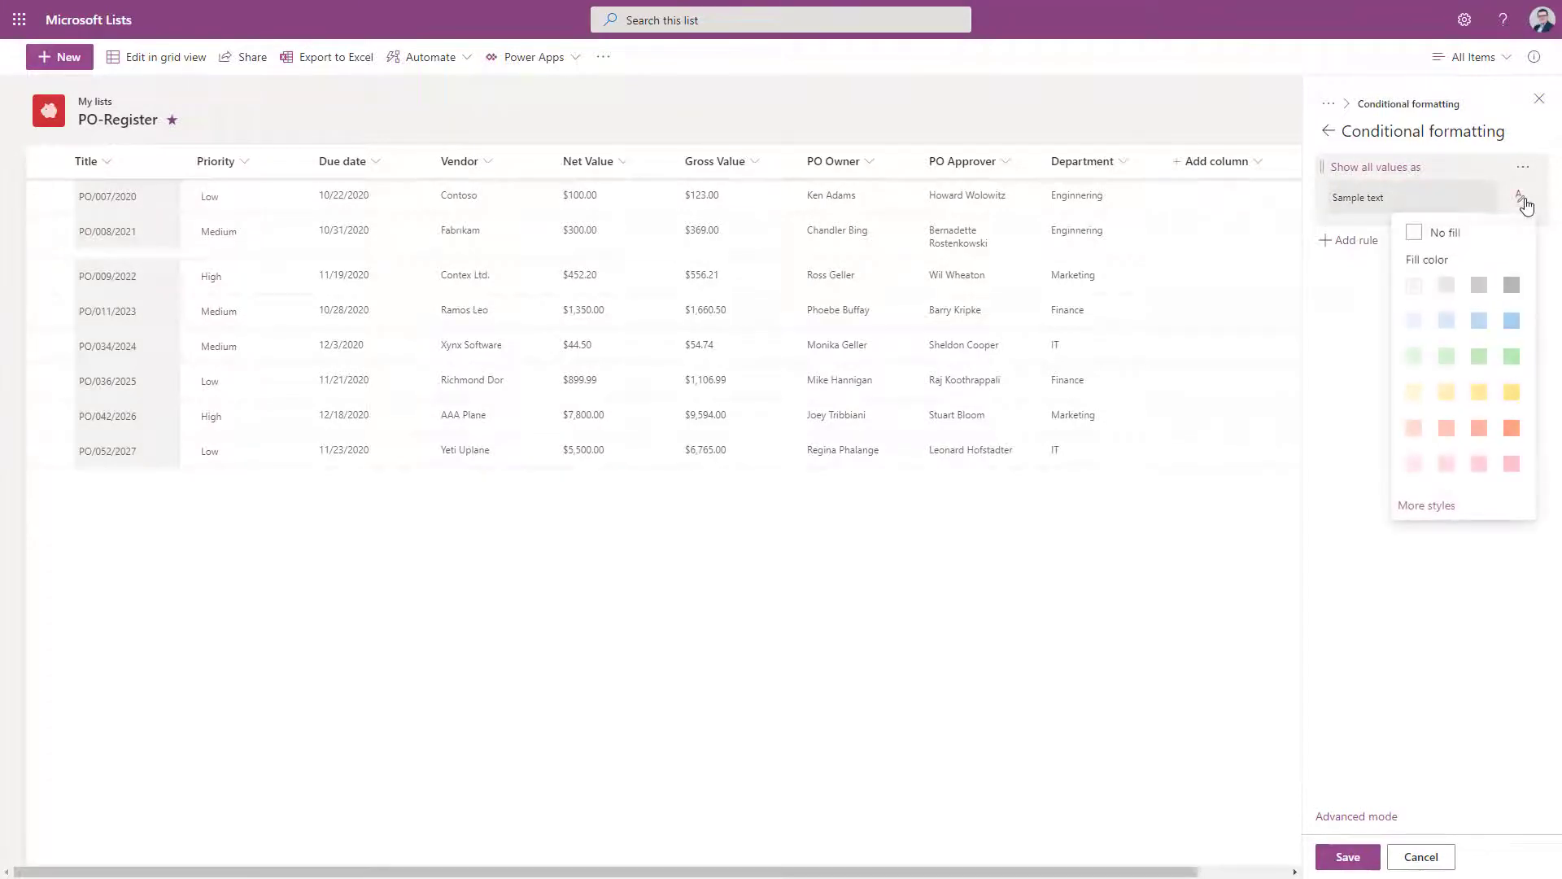
pyautogui.click(1417, 322)
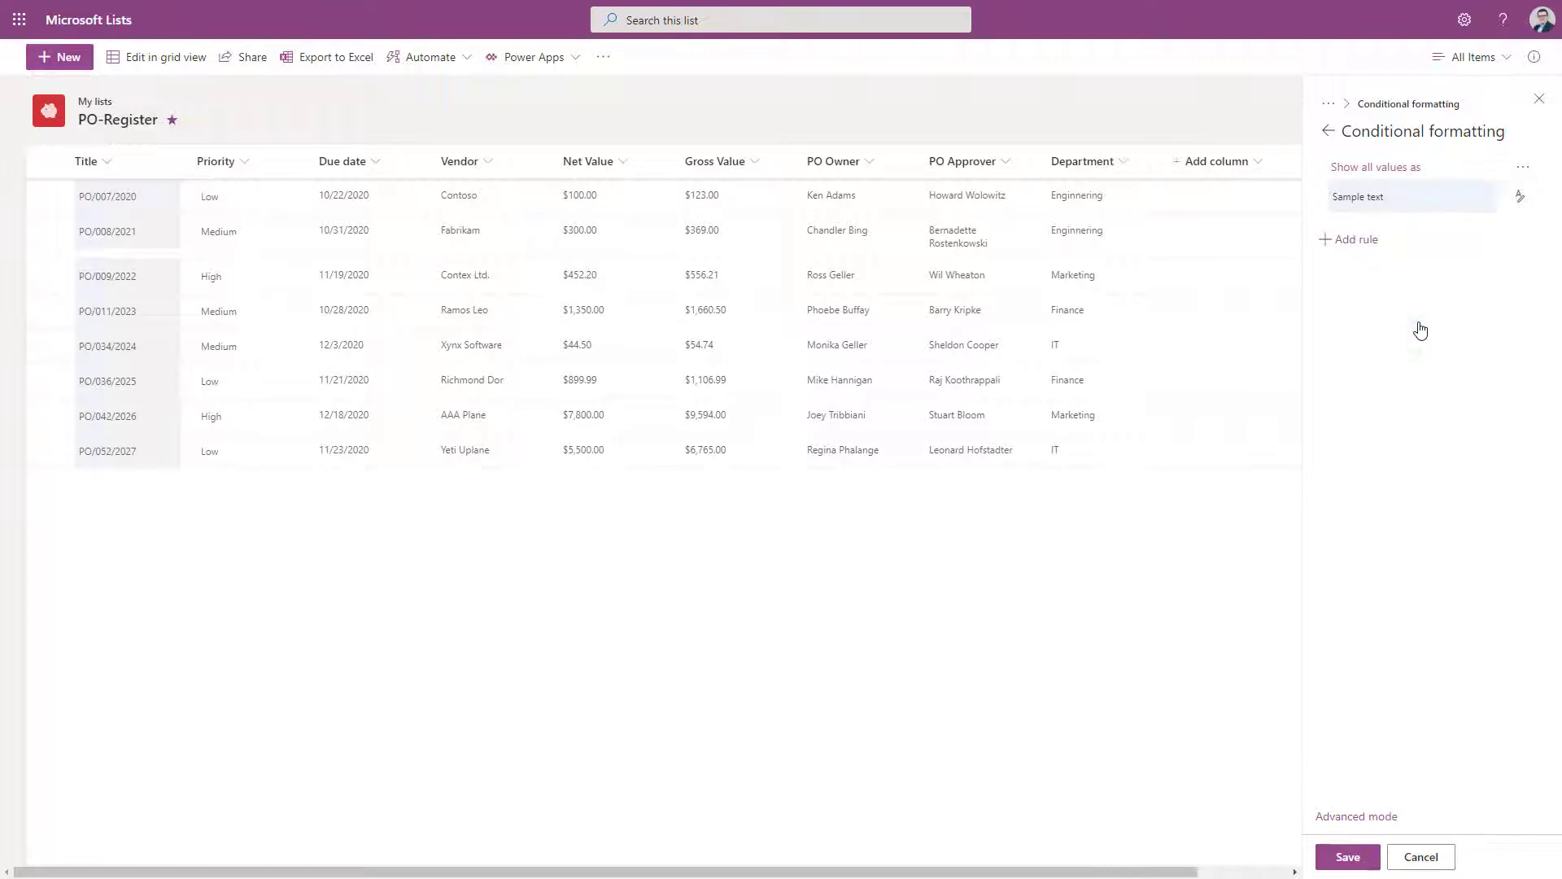
pyautogui.click(1521, 201)
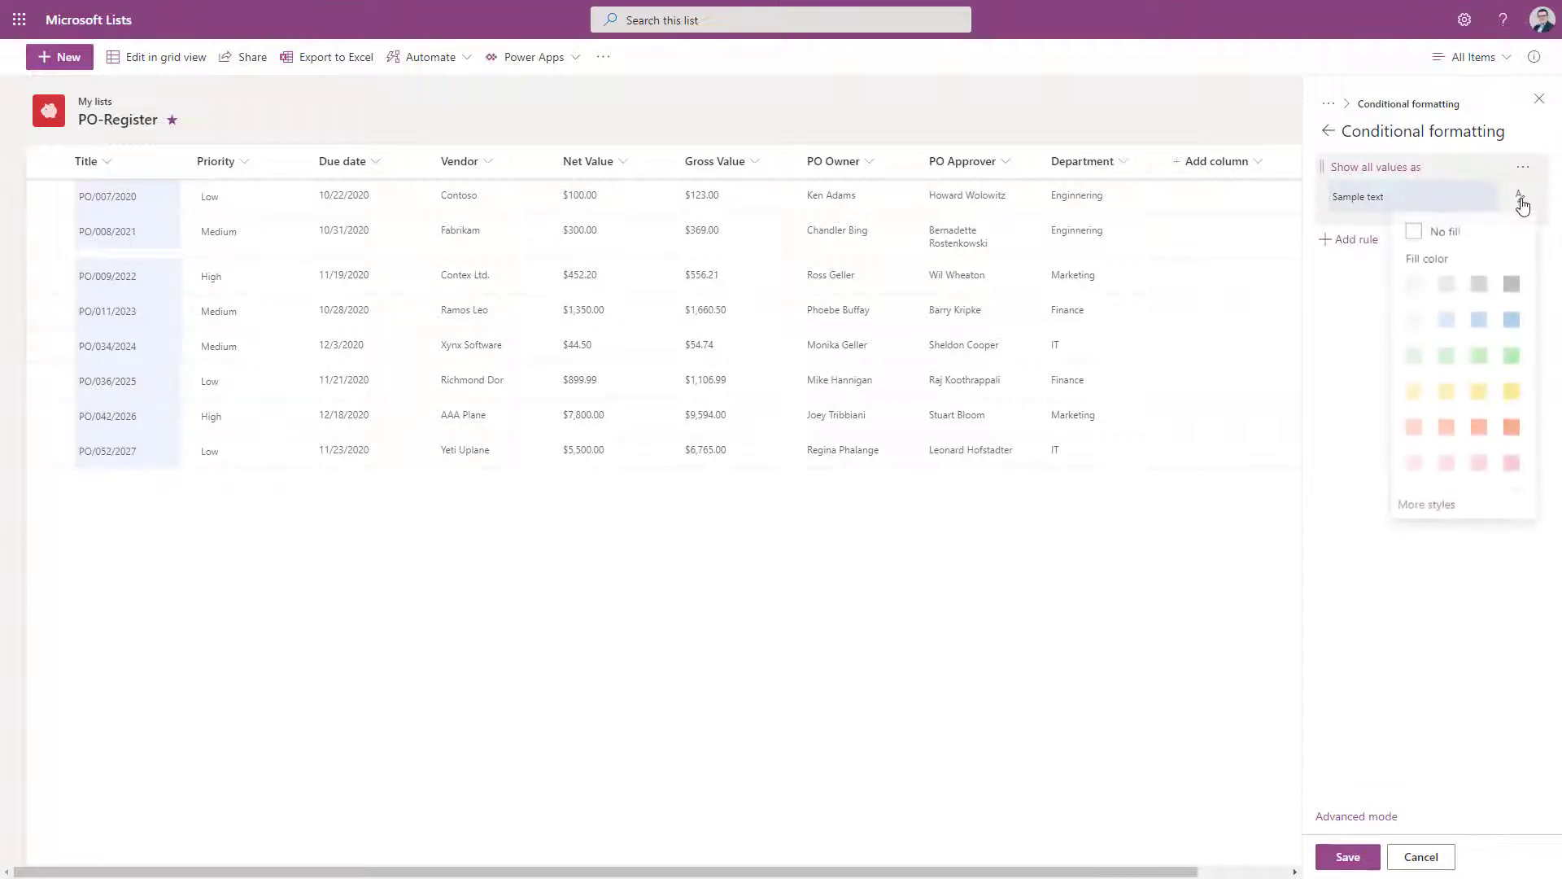
# Make Title values bold blue text with an upward-trend arrow icon, and save the style.
pyautogui.click(1441, 508)
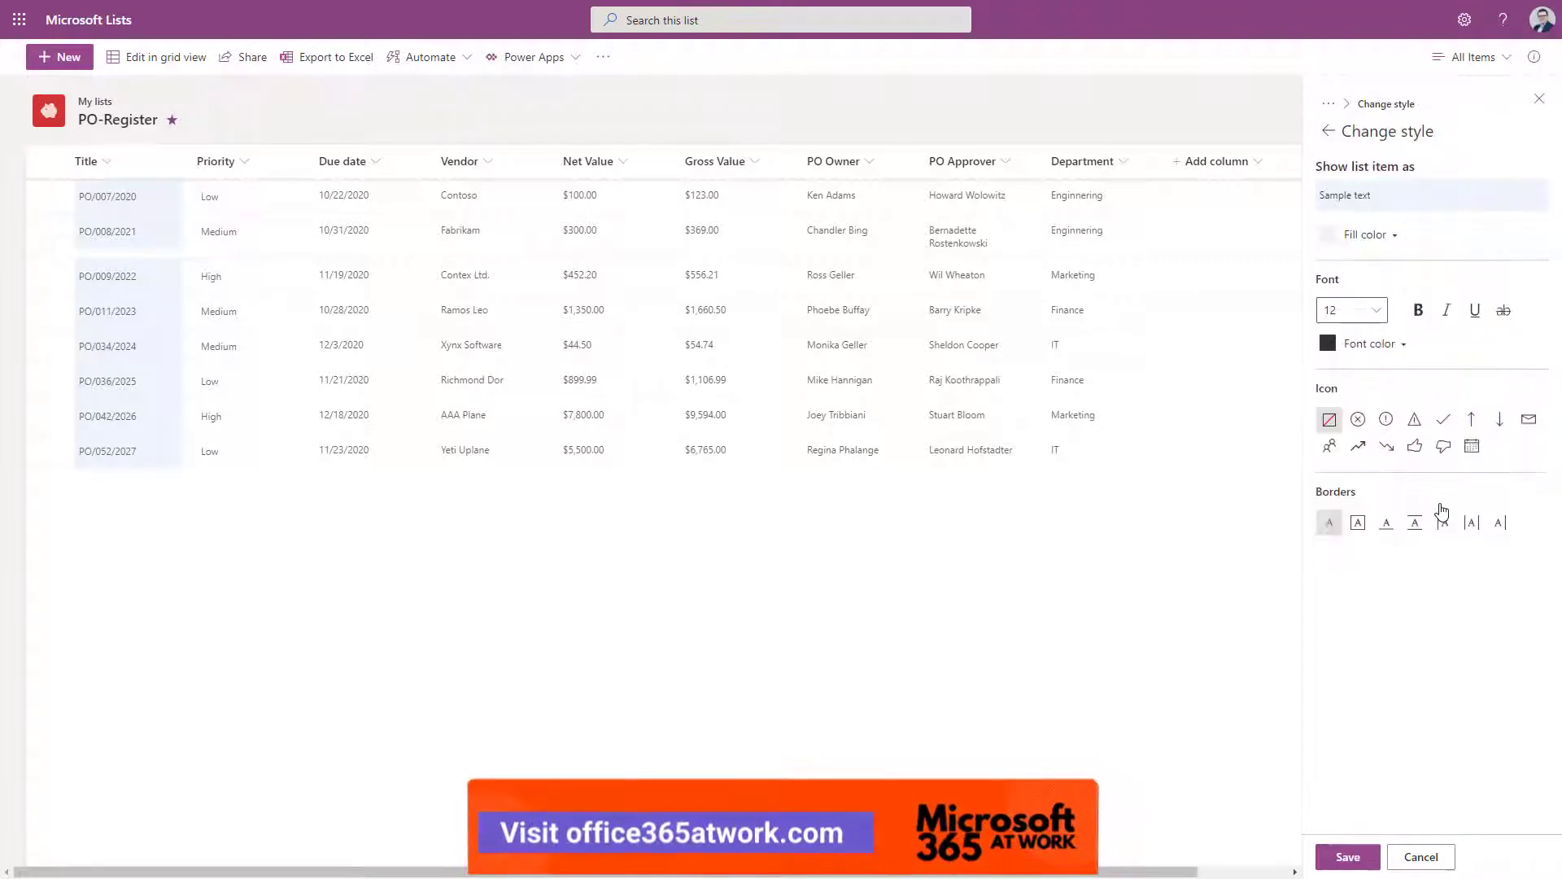
pyautogui.click(1393, 343)
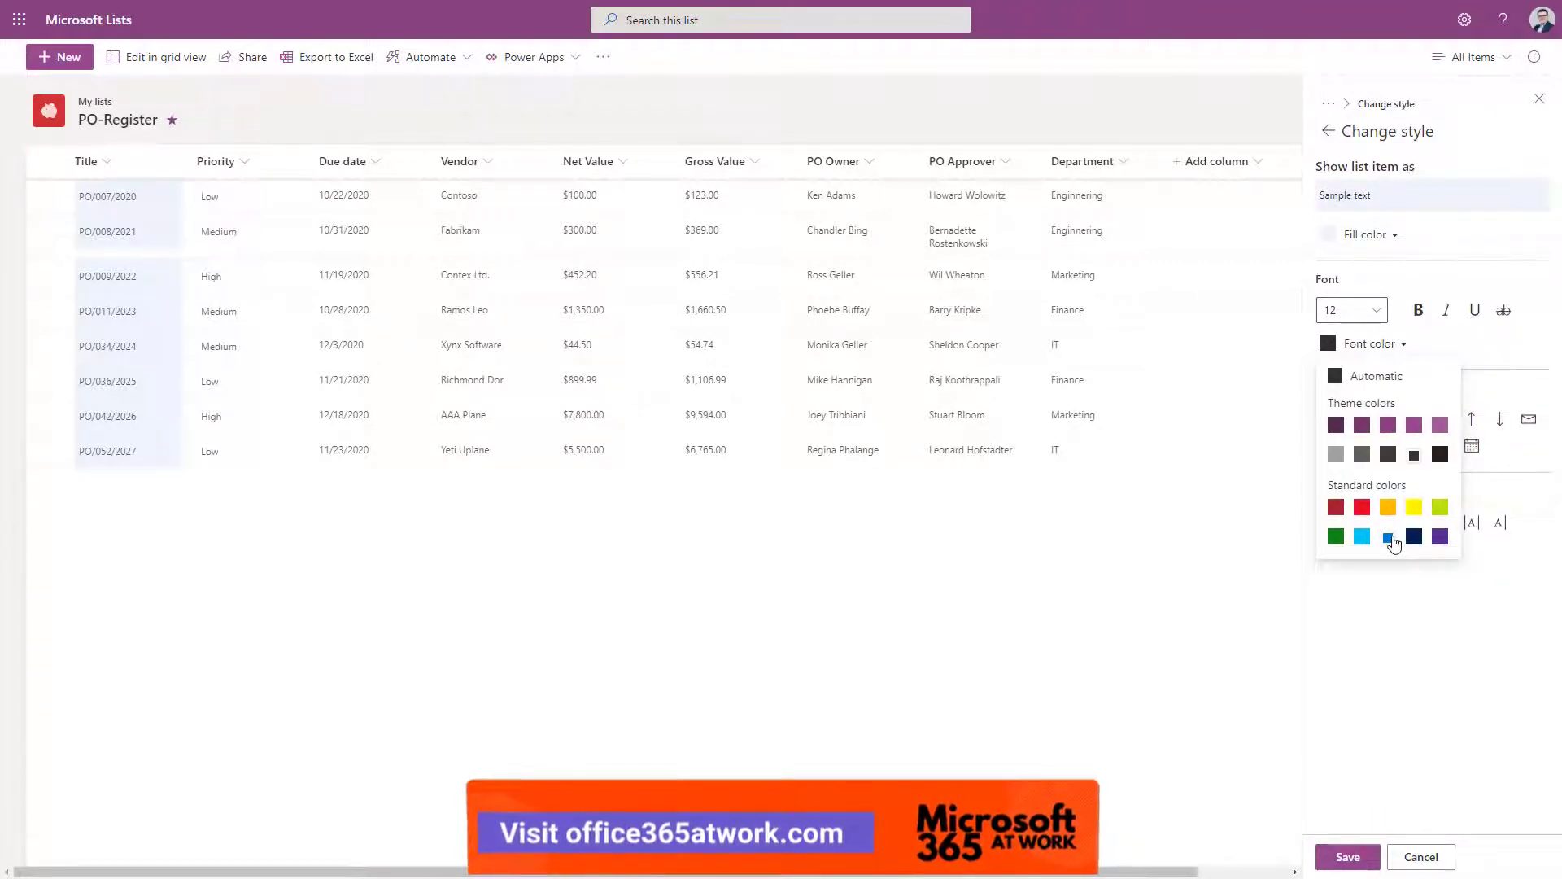
pyautogui.click(1390, 537)
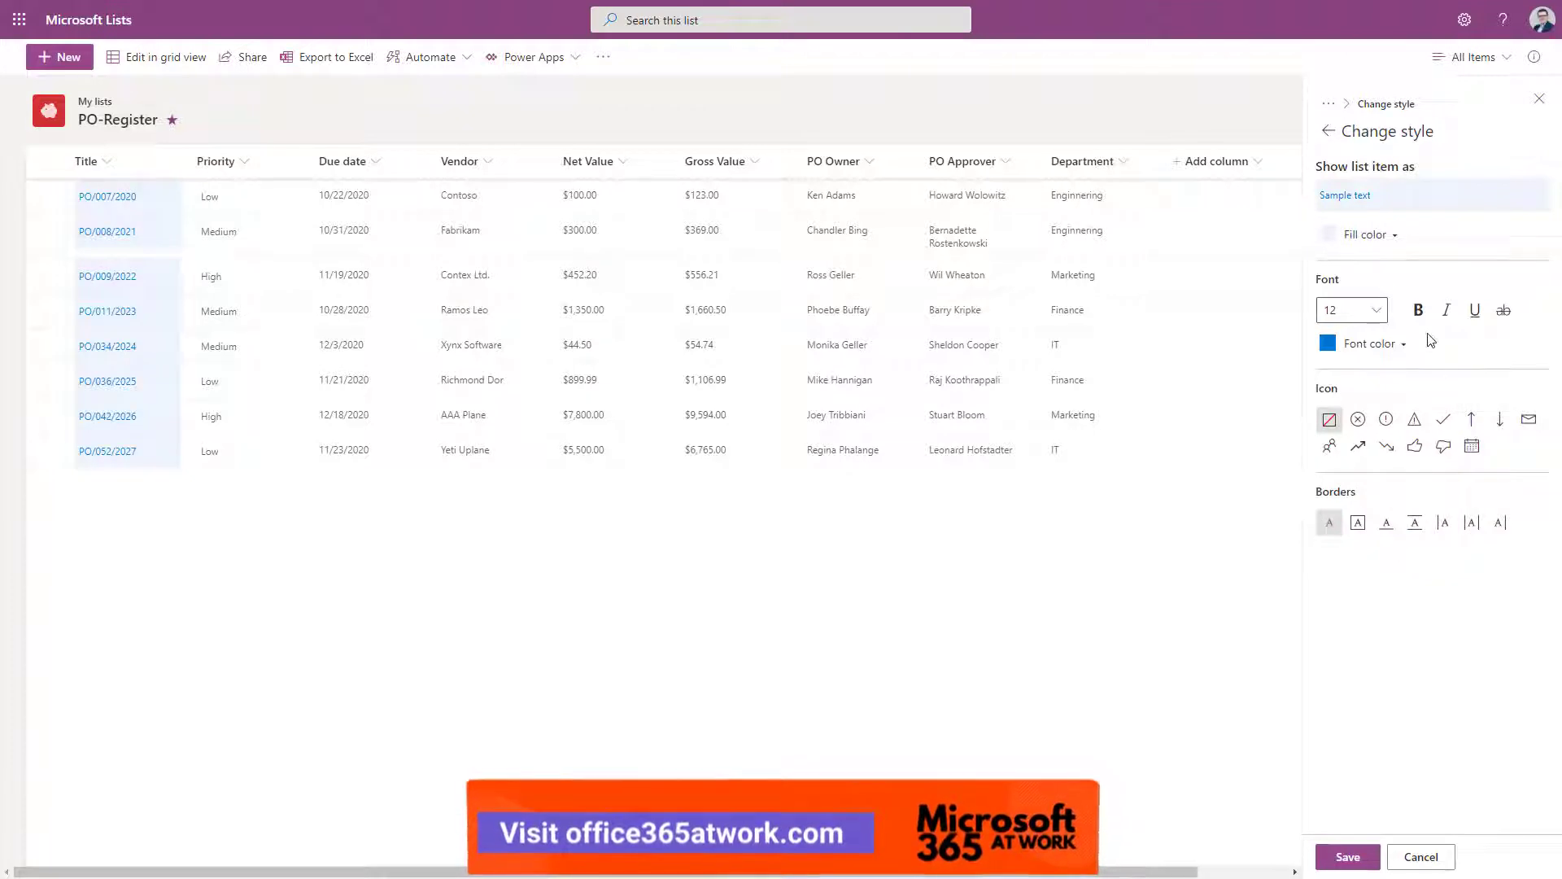
pyautogui.click(1420, 313)
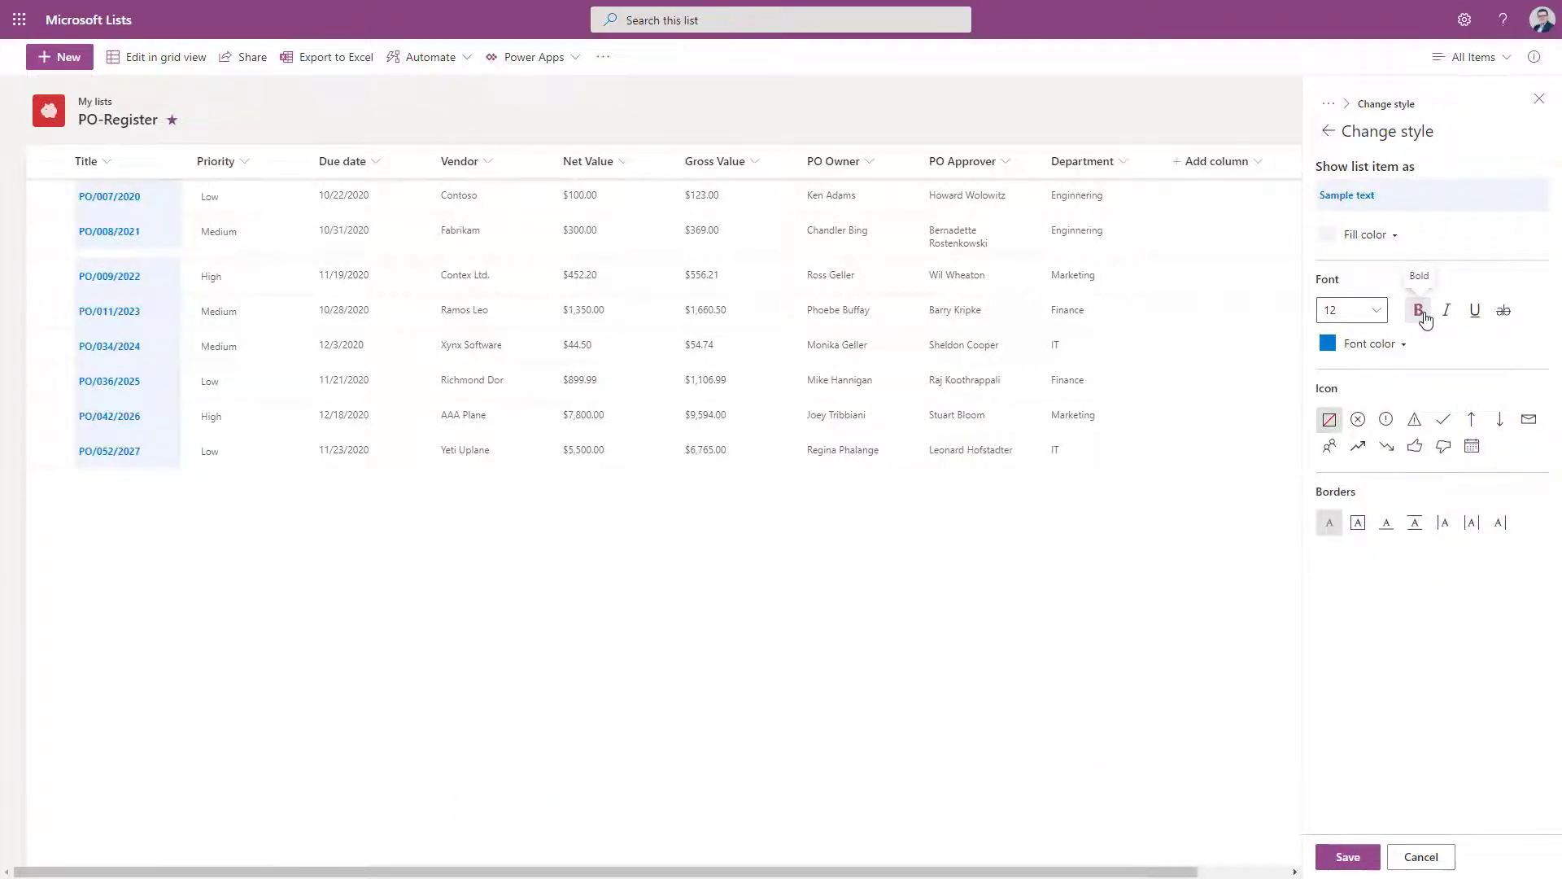
pyautogui.click(1359, 447)
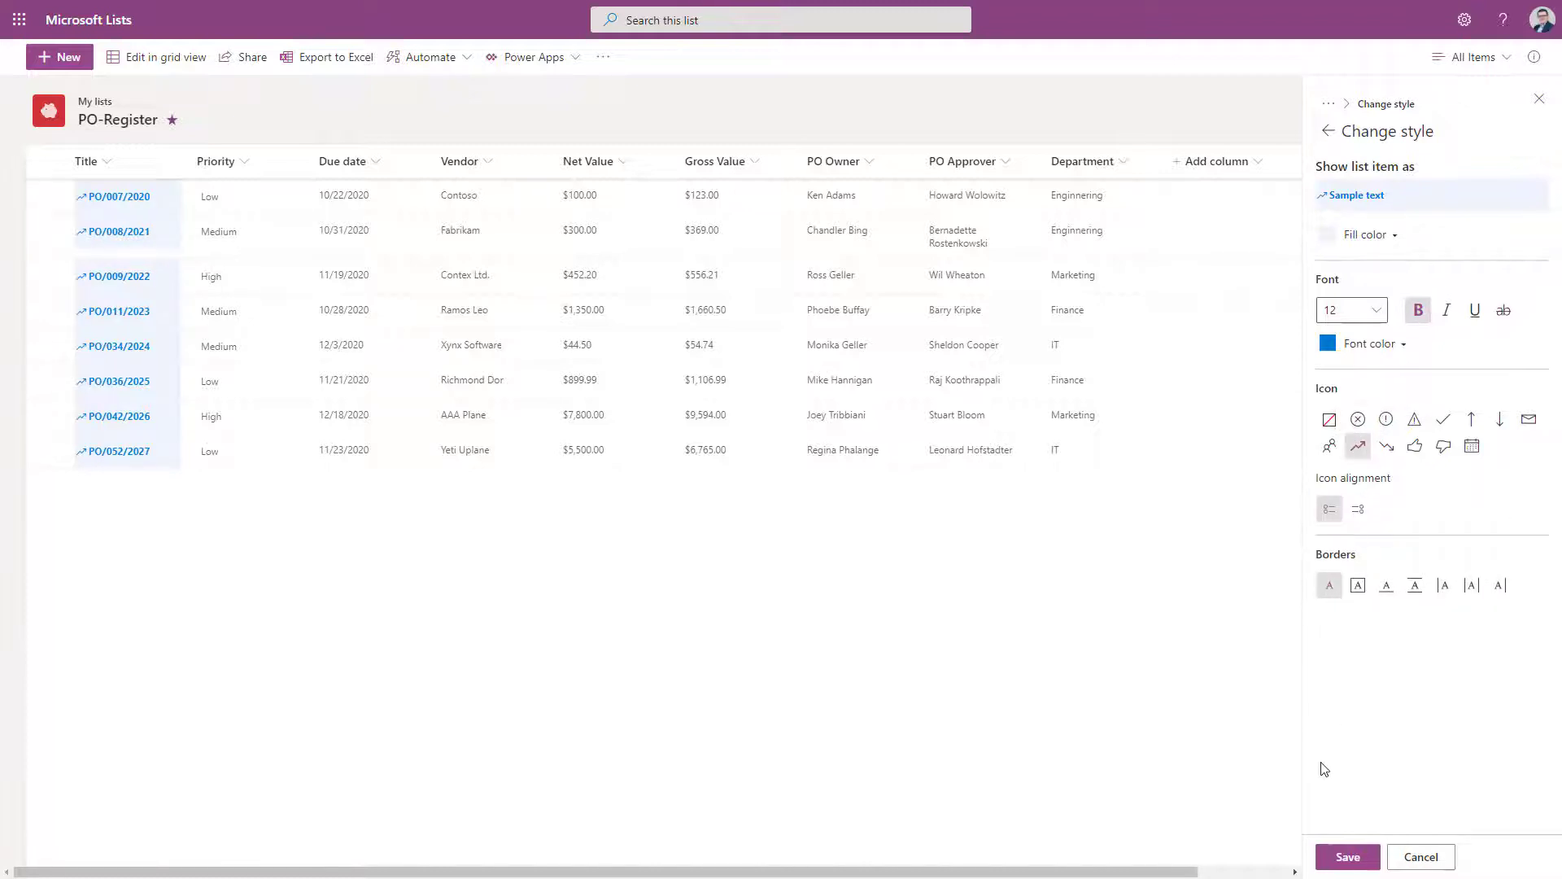
pyautogui.click(1342, 855)
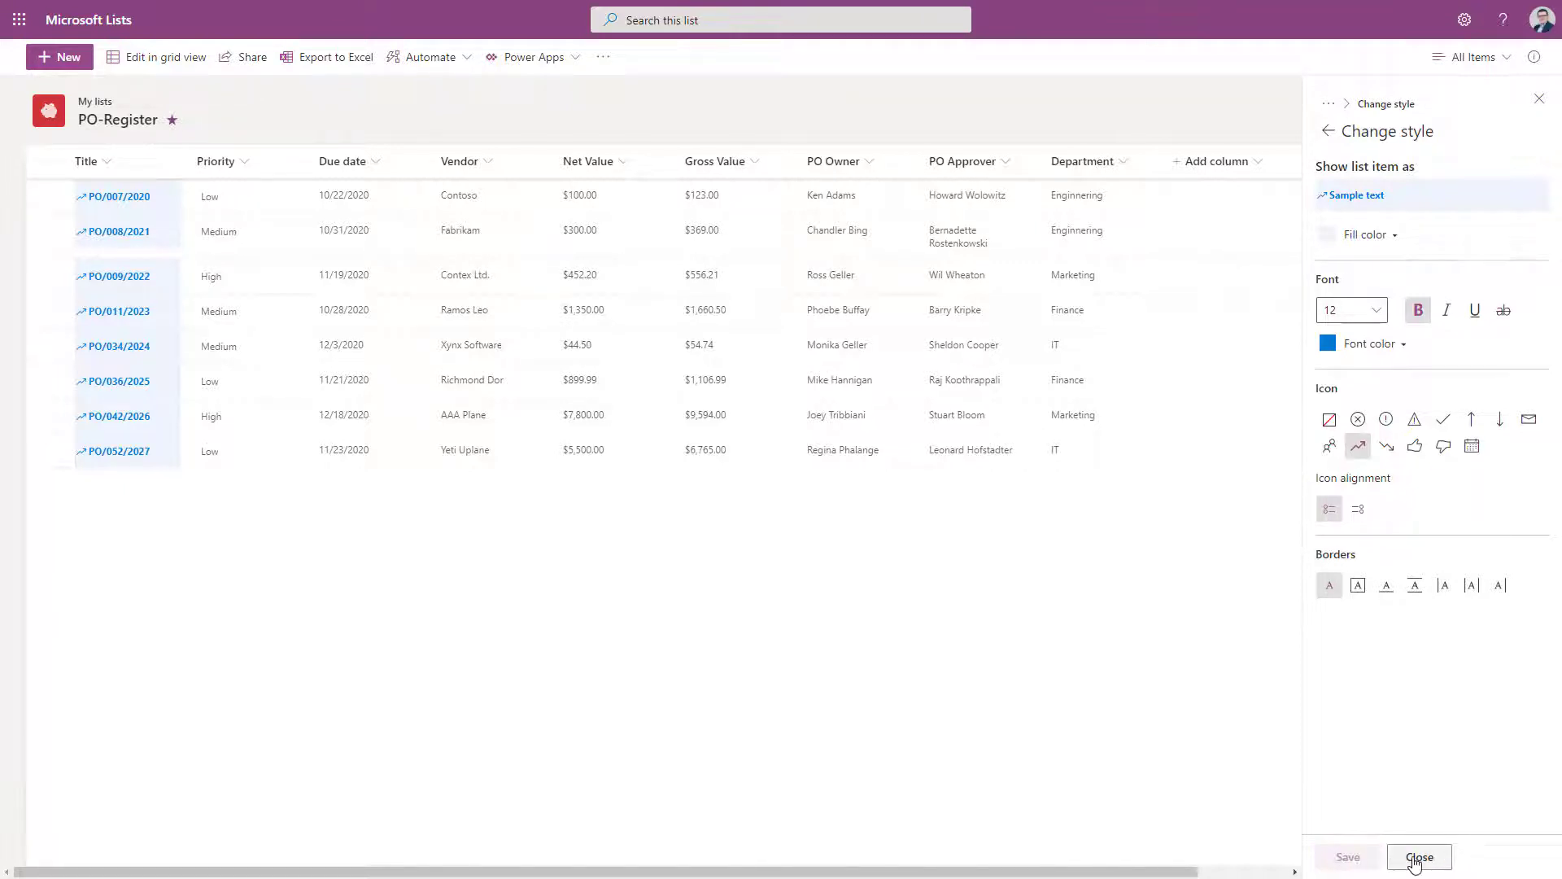
pyautogui.click(1419, 858)
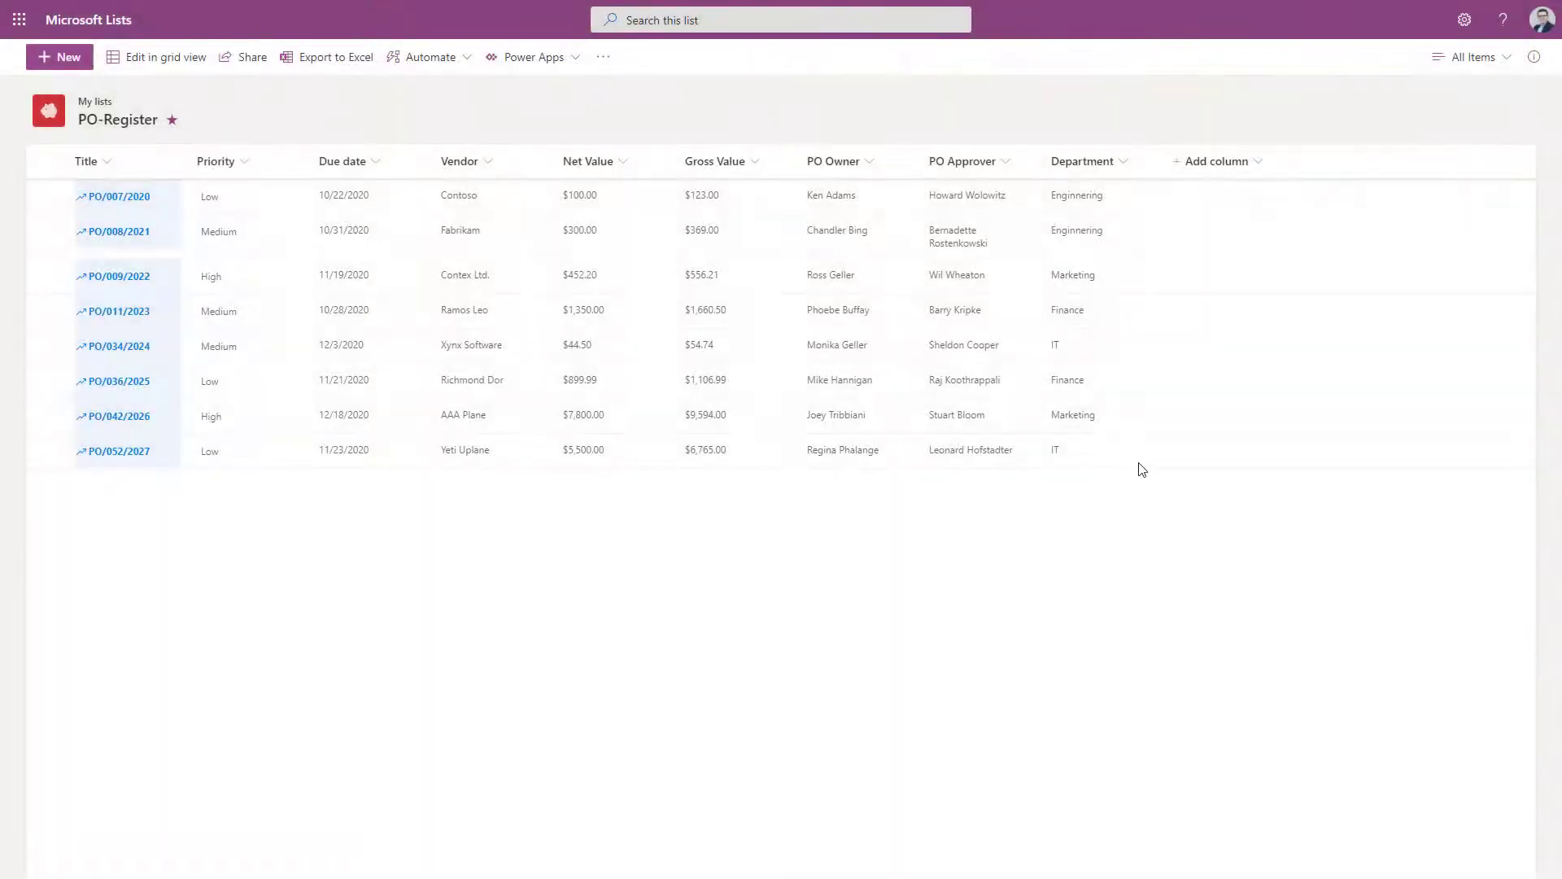
# Format the Priority column to display its values as choice pills.
pyautogui.click(1505, 60)
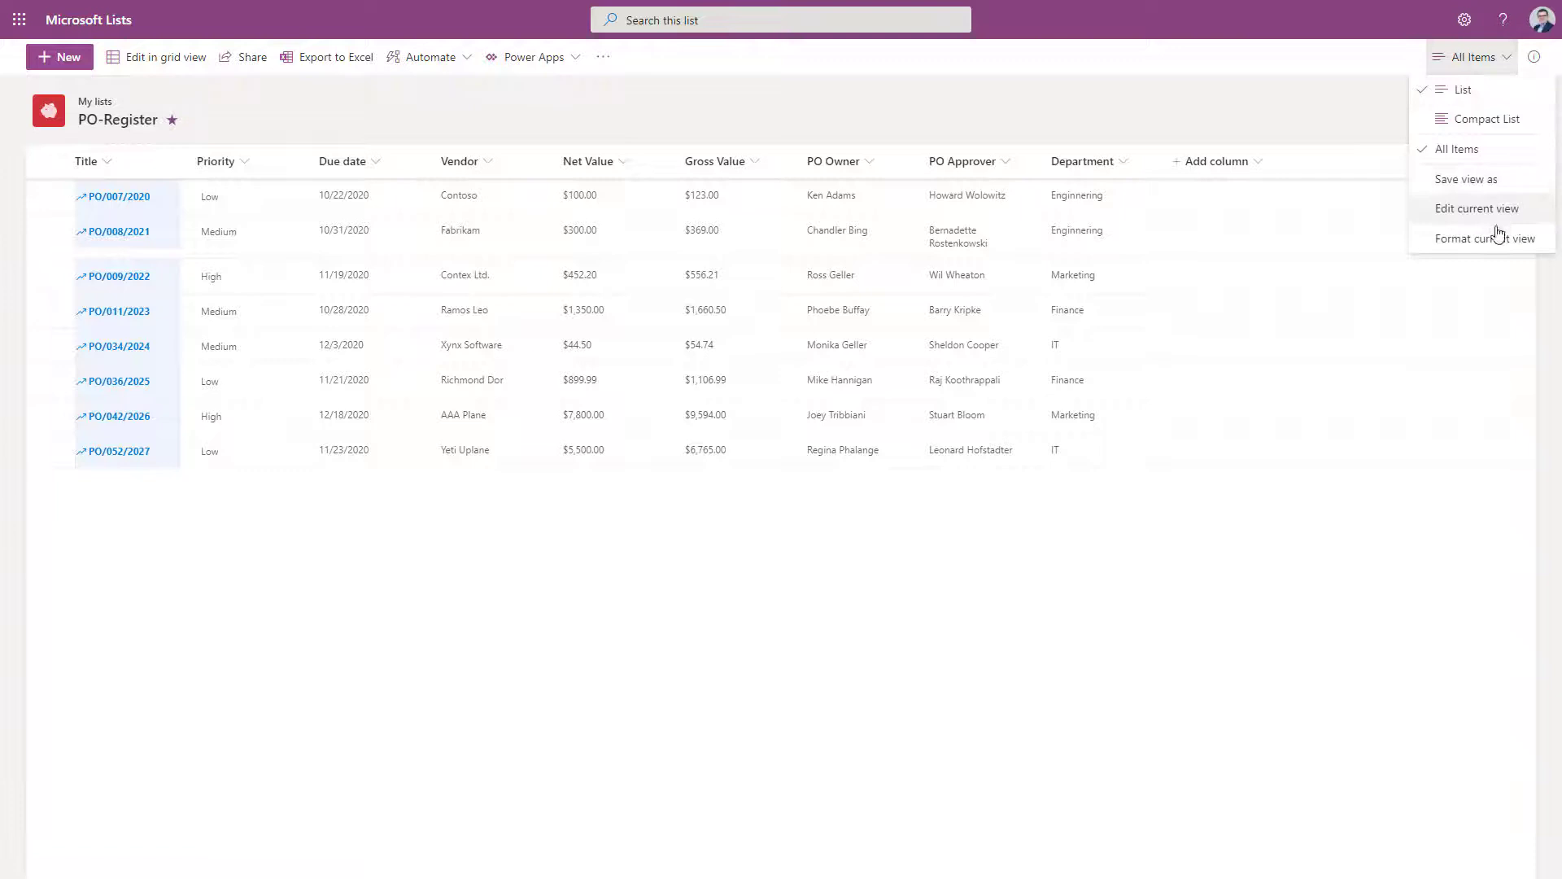
pyautogui.click(1497, 237)
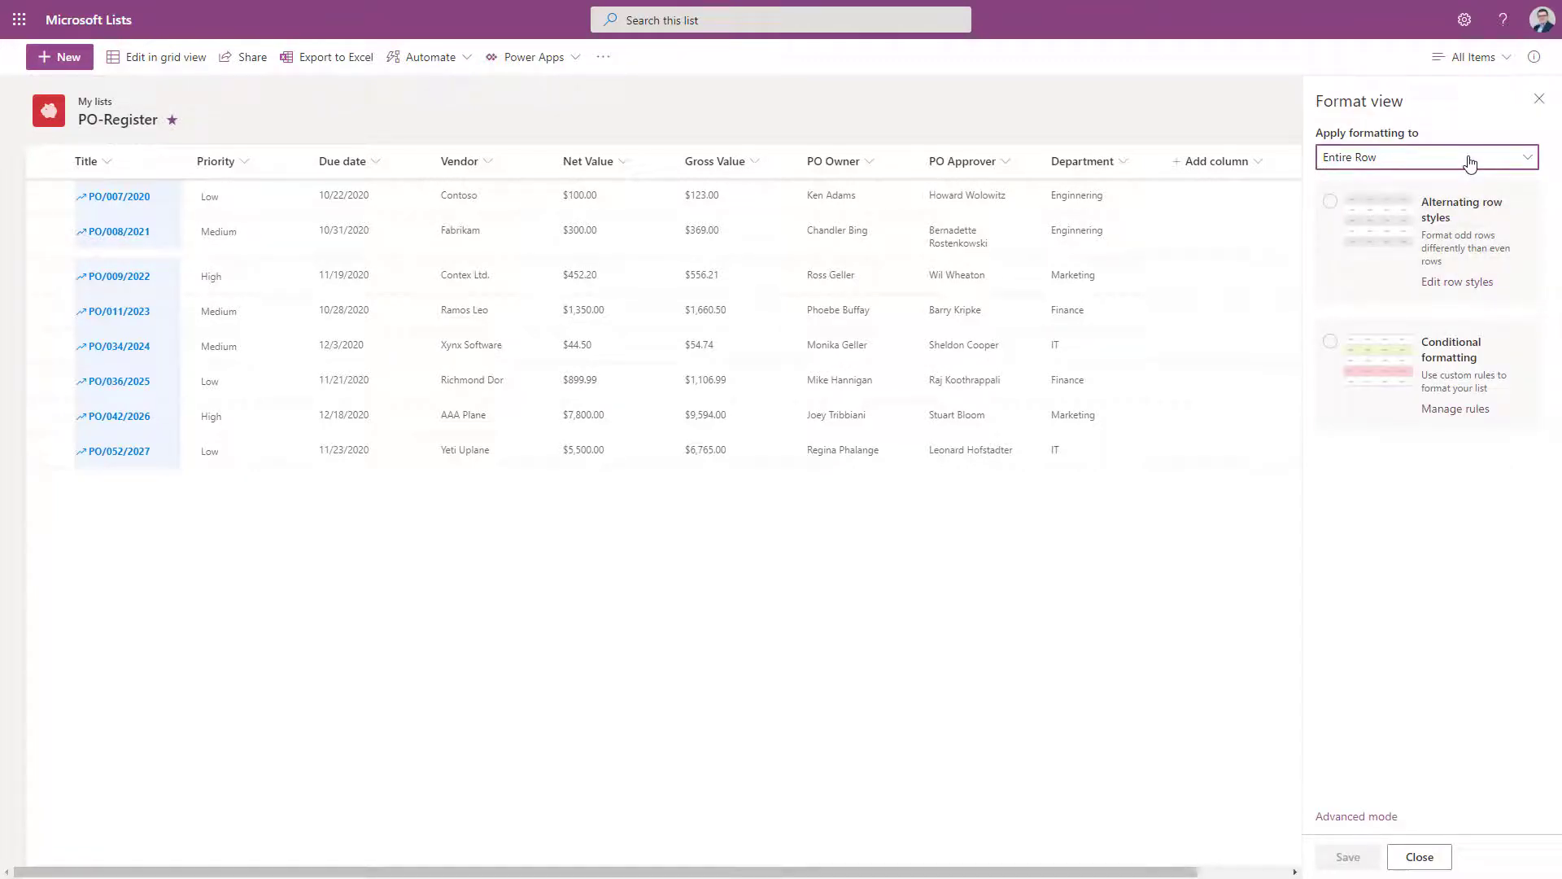
pyautogui.click(1470, 164)
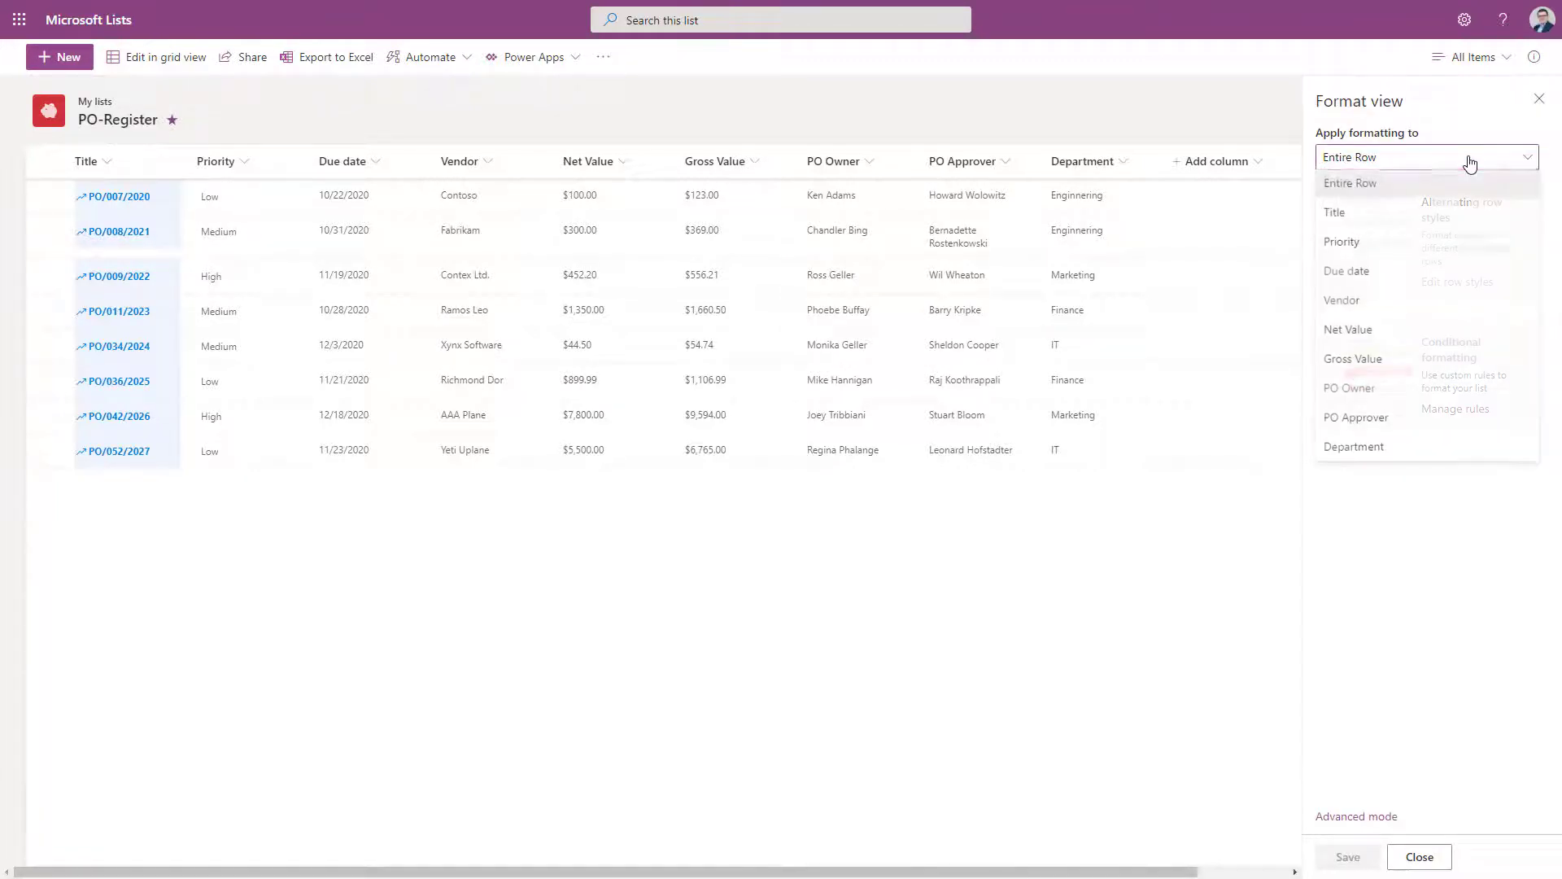
pyautogui.click(1442, 253)
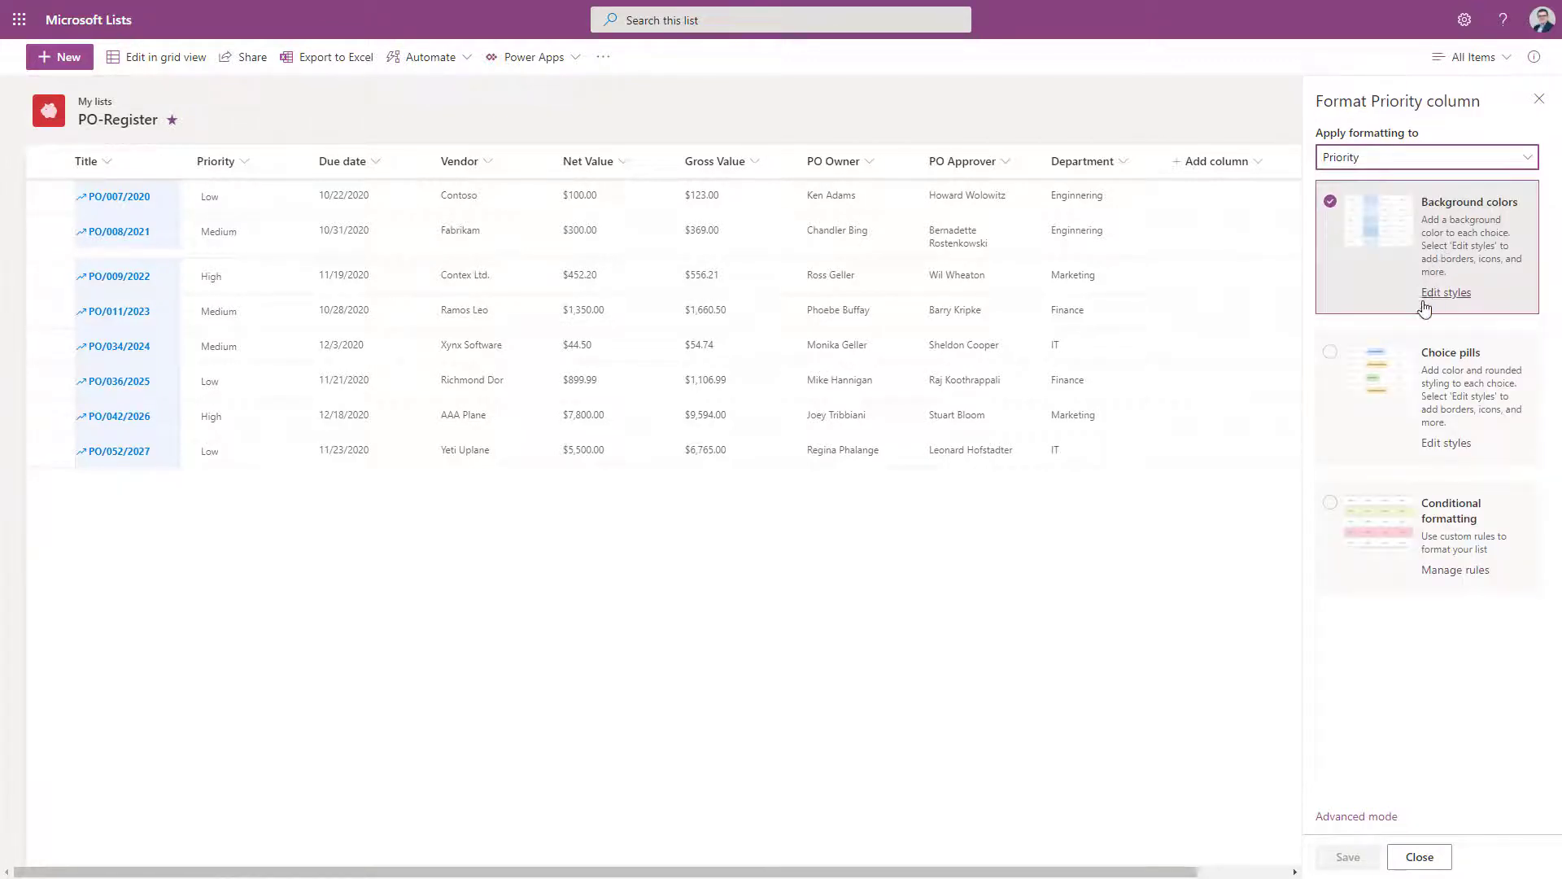
pyautogui.click(1430, 389)
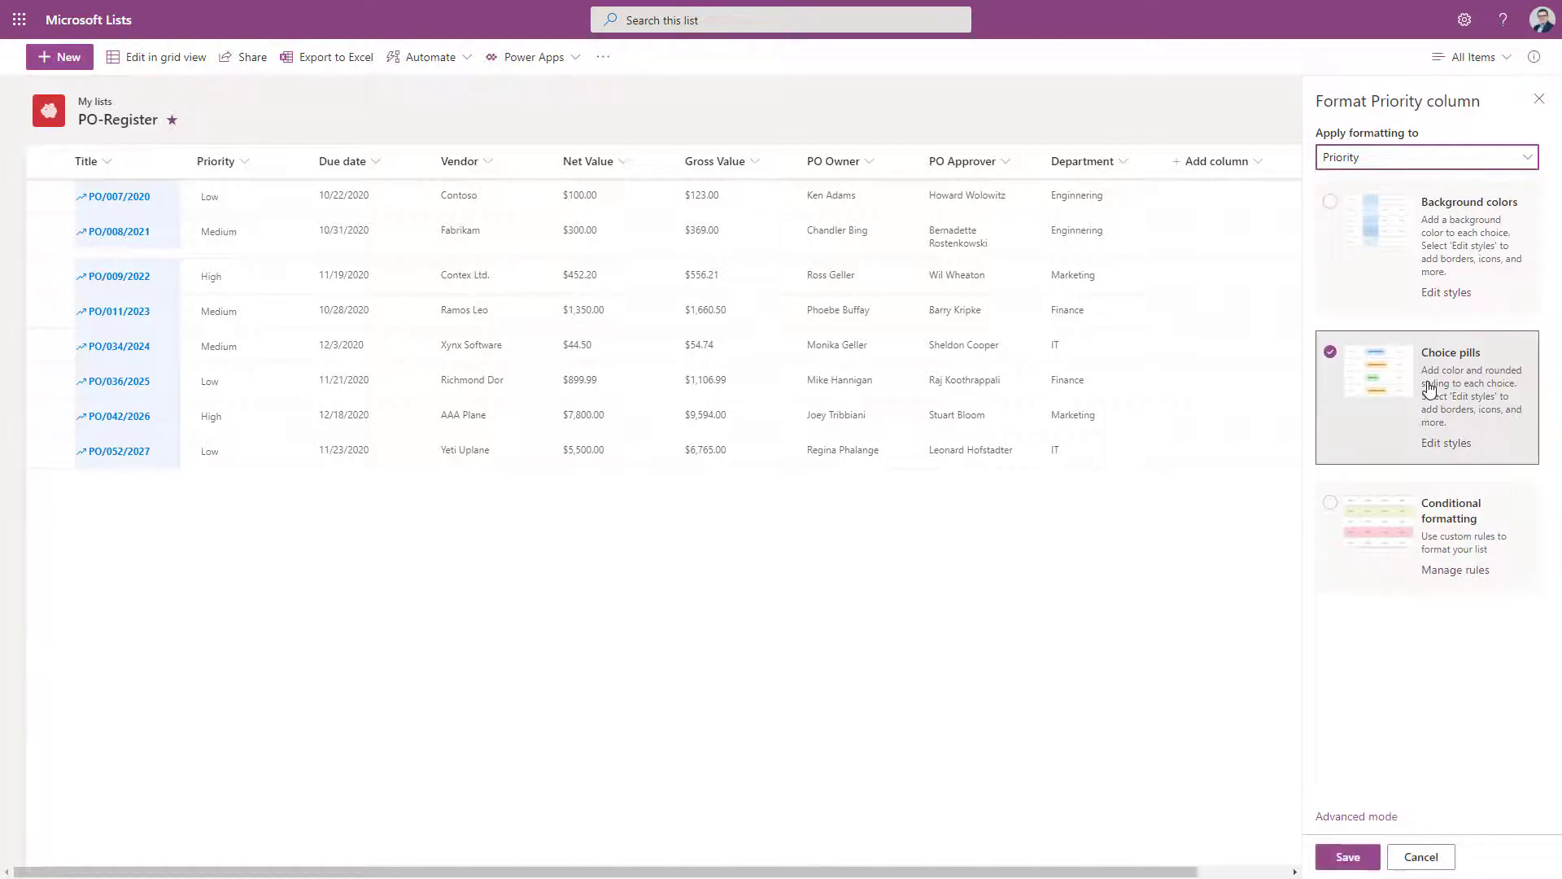
pyautogui.click(1441, 445)
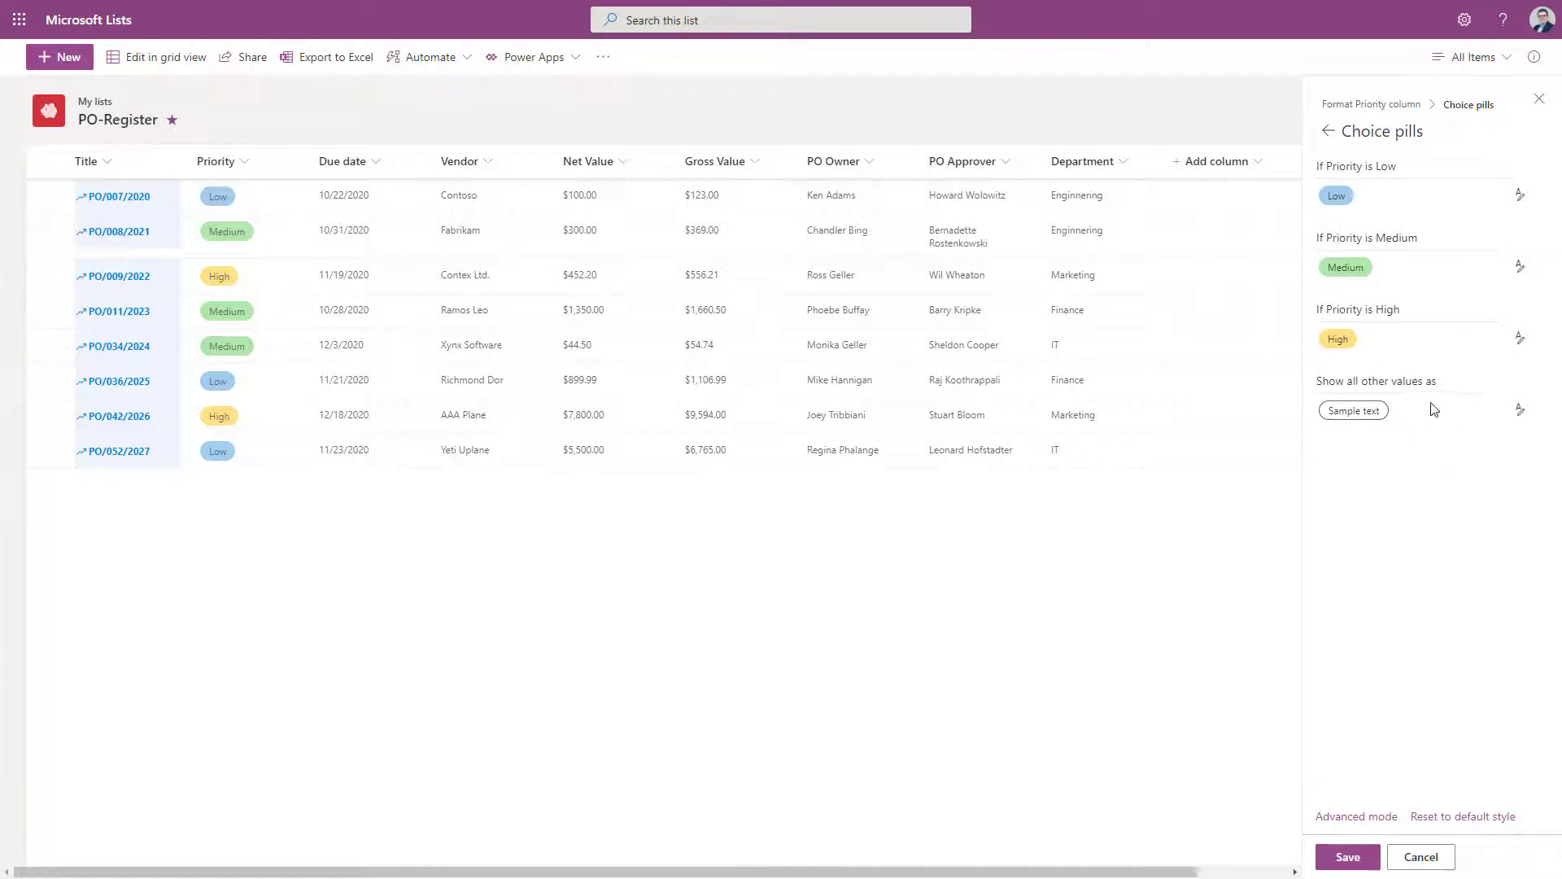
# Color the pills orange for High, yellow for Medium, light blue for Low, and save.
pyautogui.click(1519, 340)
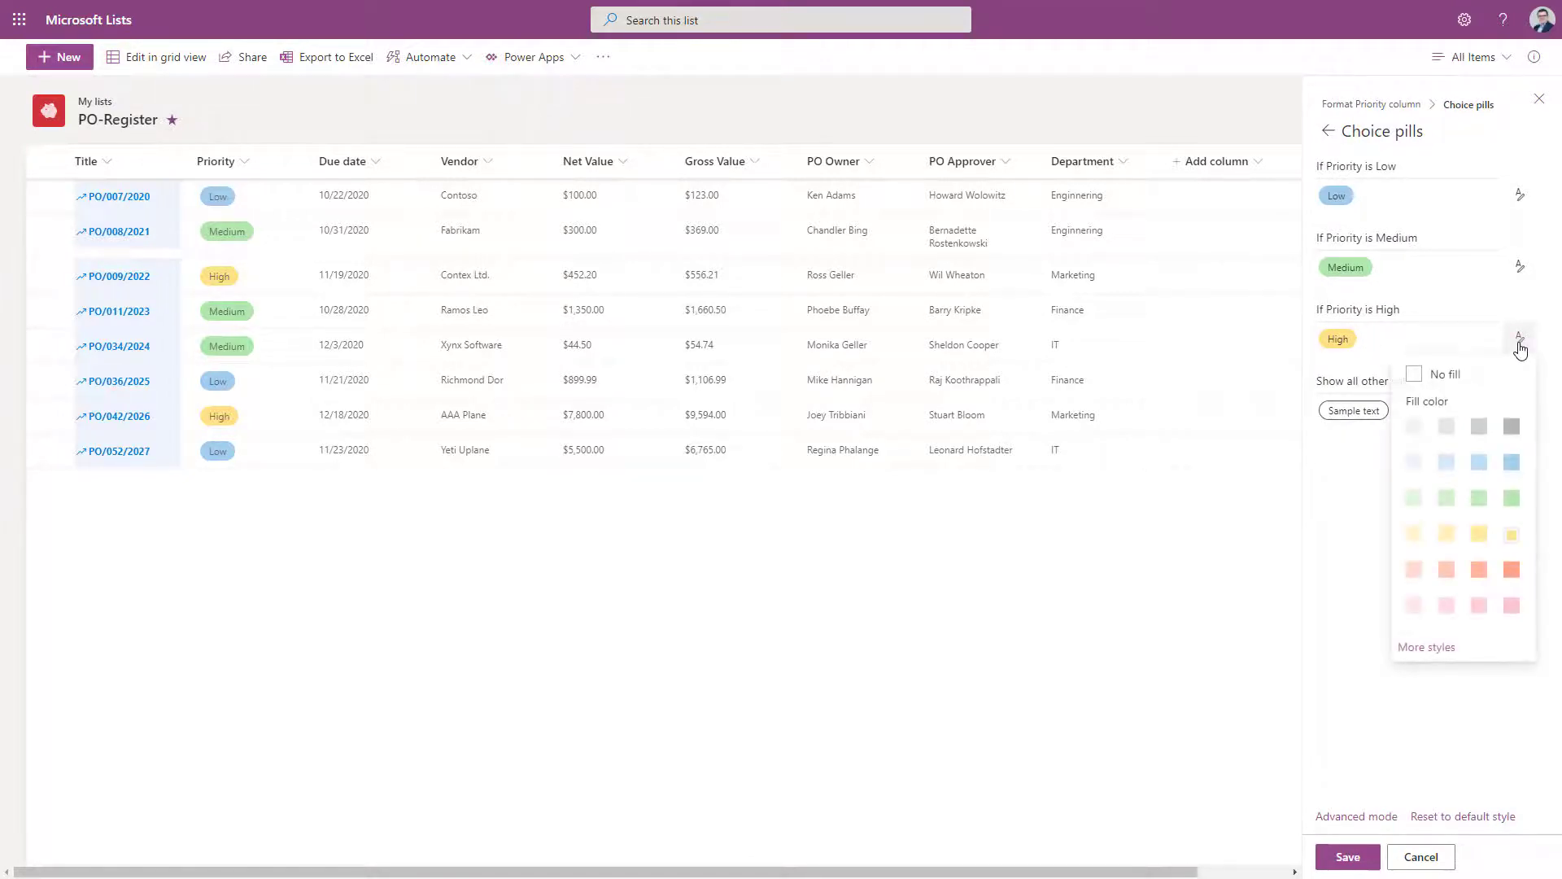
pyautogui.click(1511, 572)
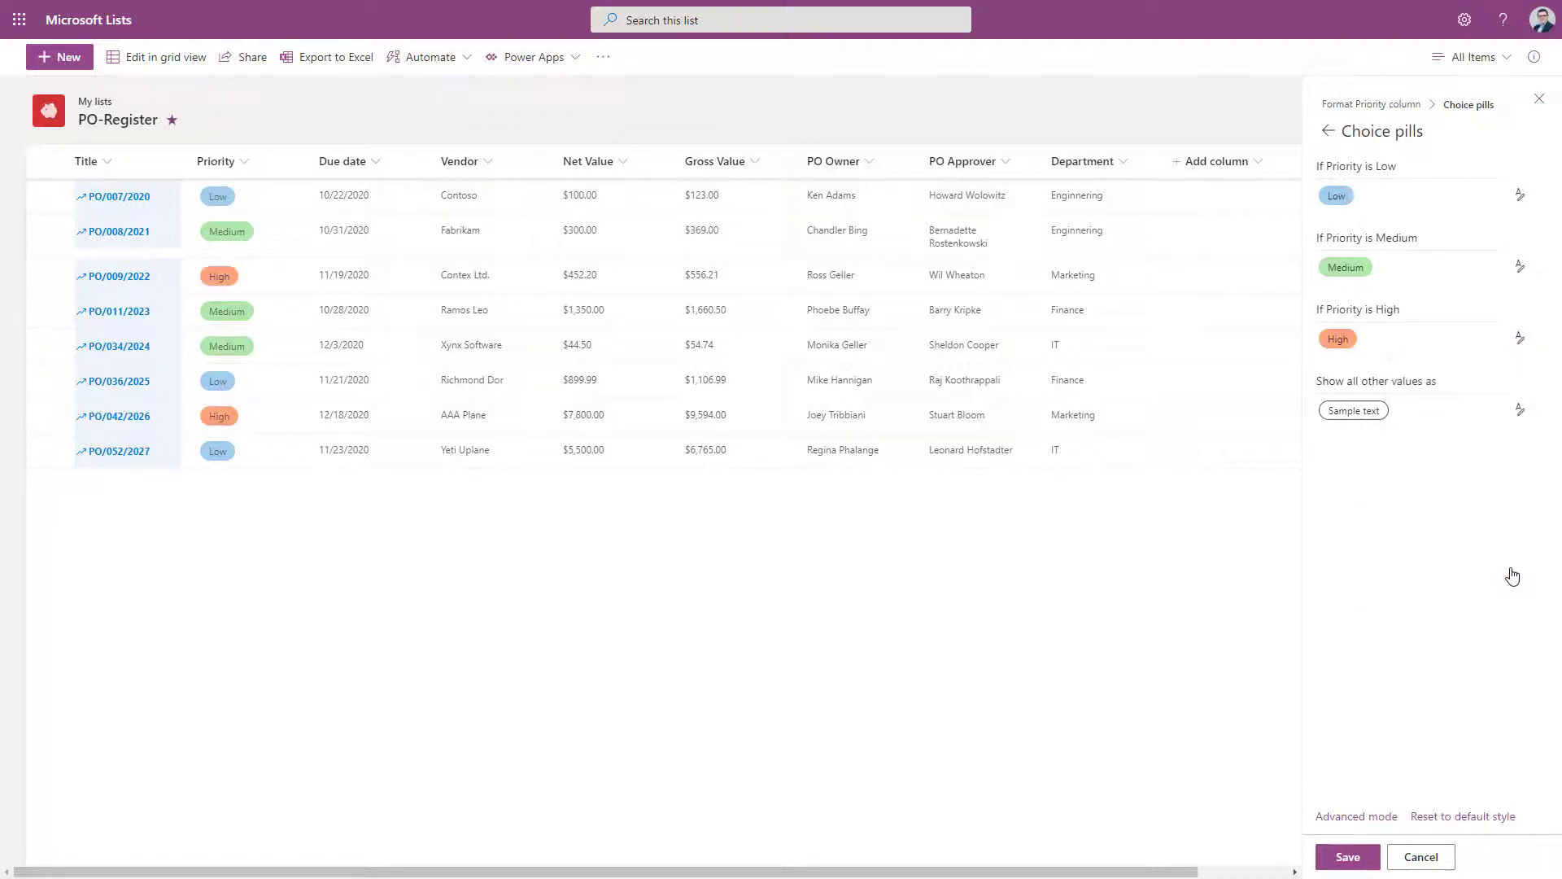
pyautogui.click(1520, 273)
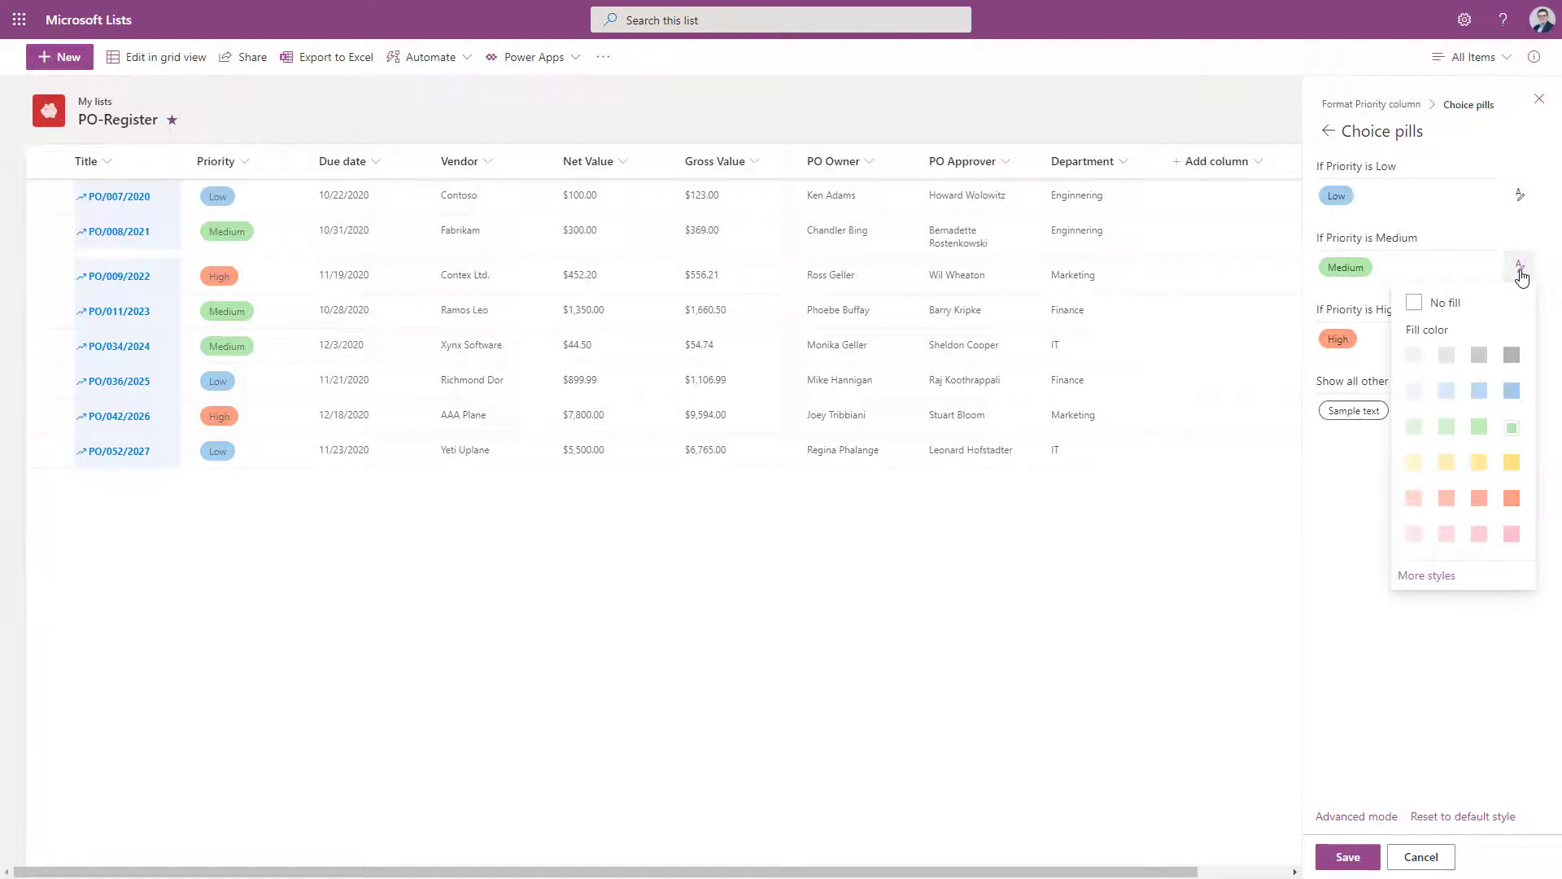
pyautogui.click(1511, 464)
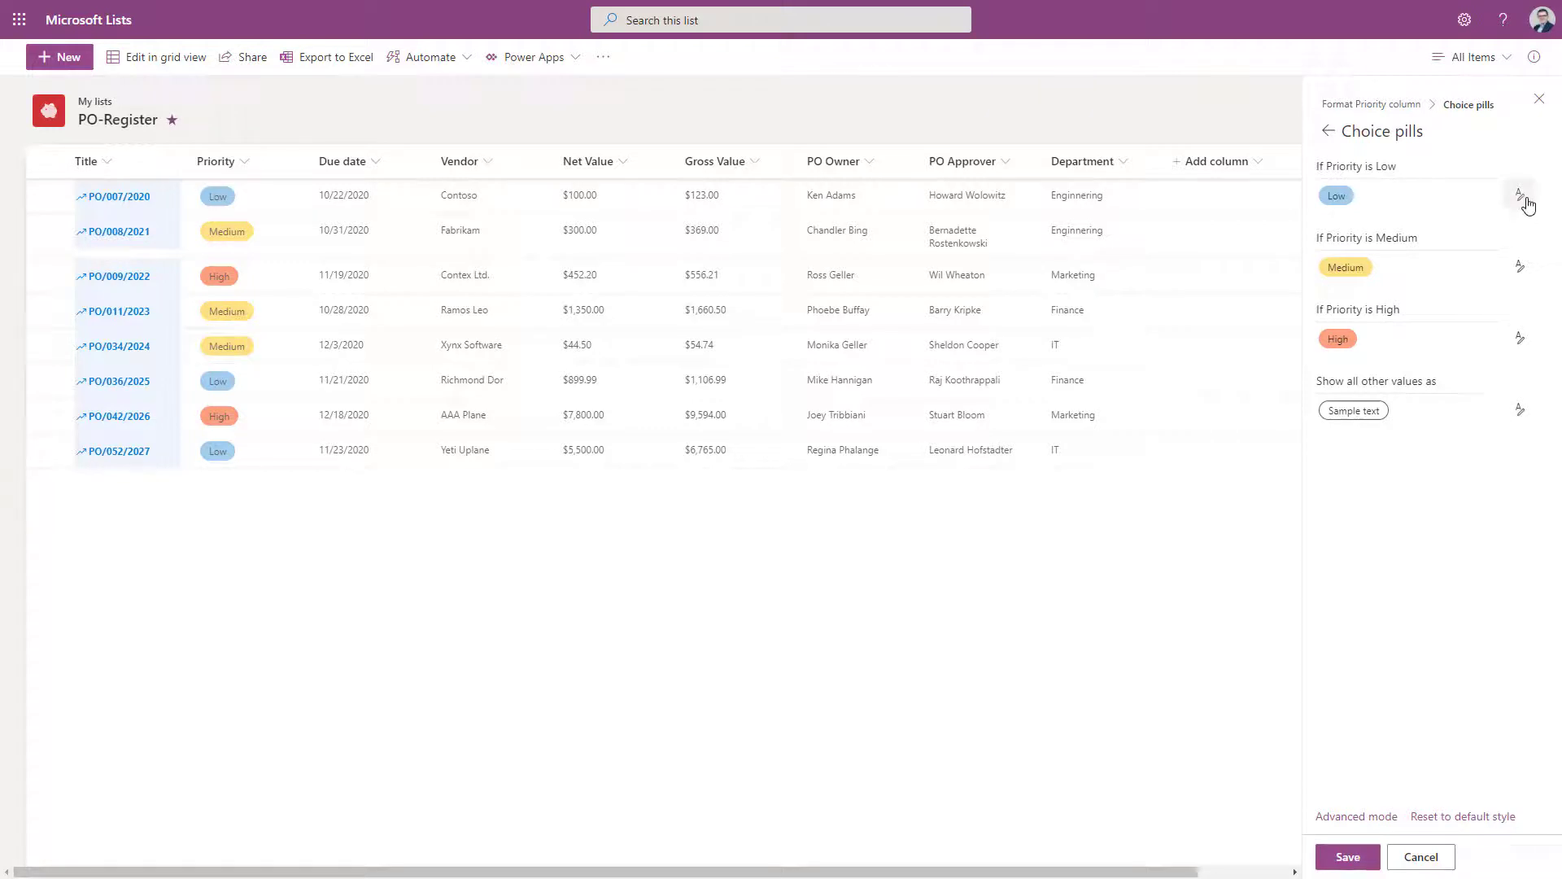
pyautogui.click(1521, 197)
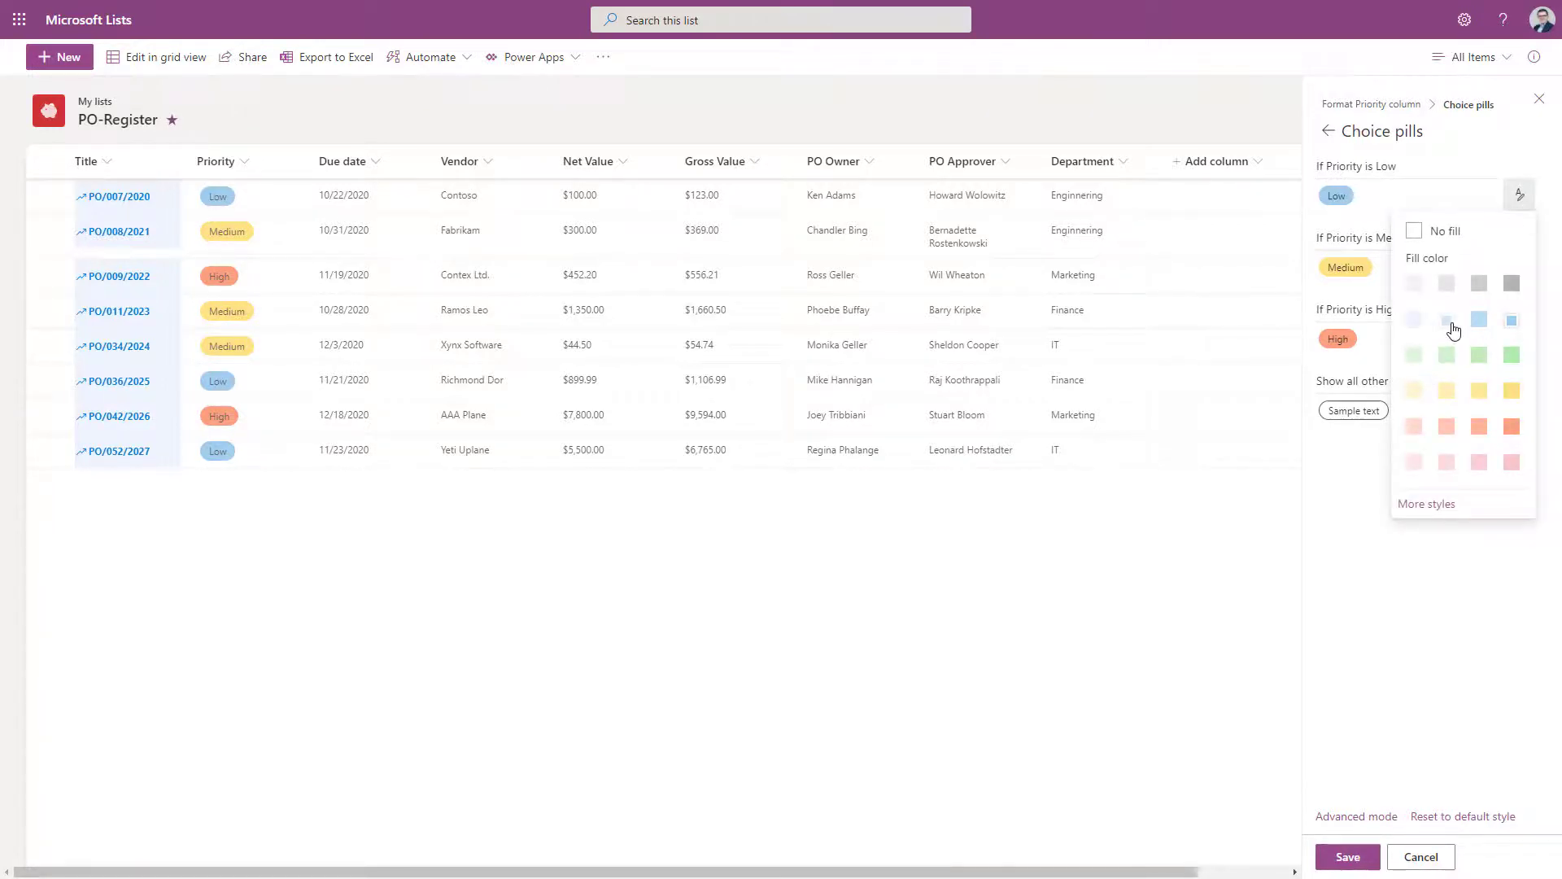
pyautogui.click(1449, 321)
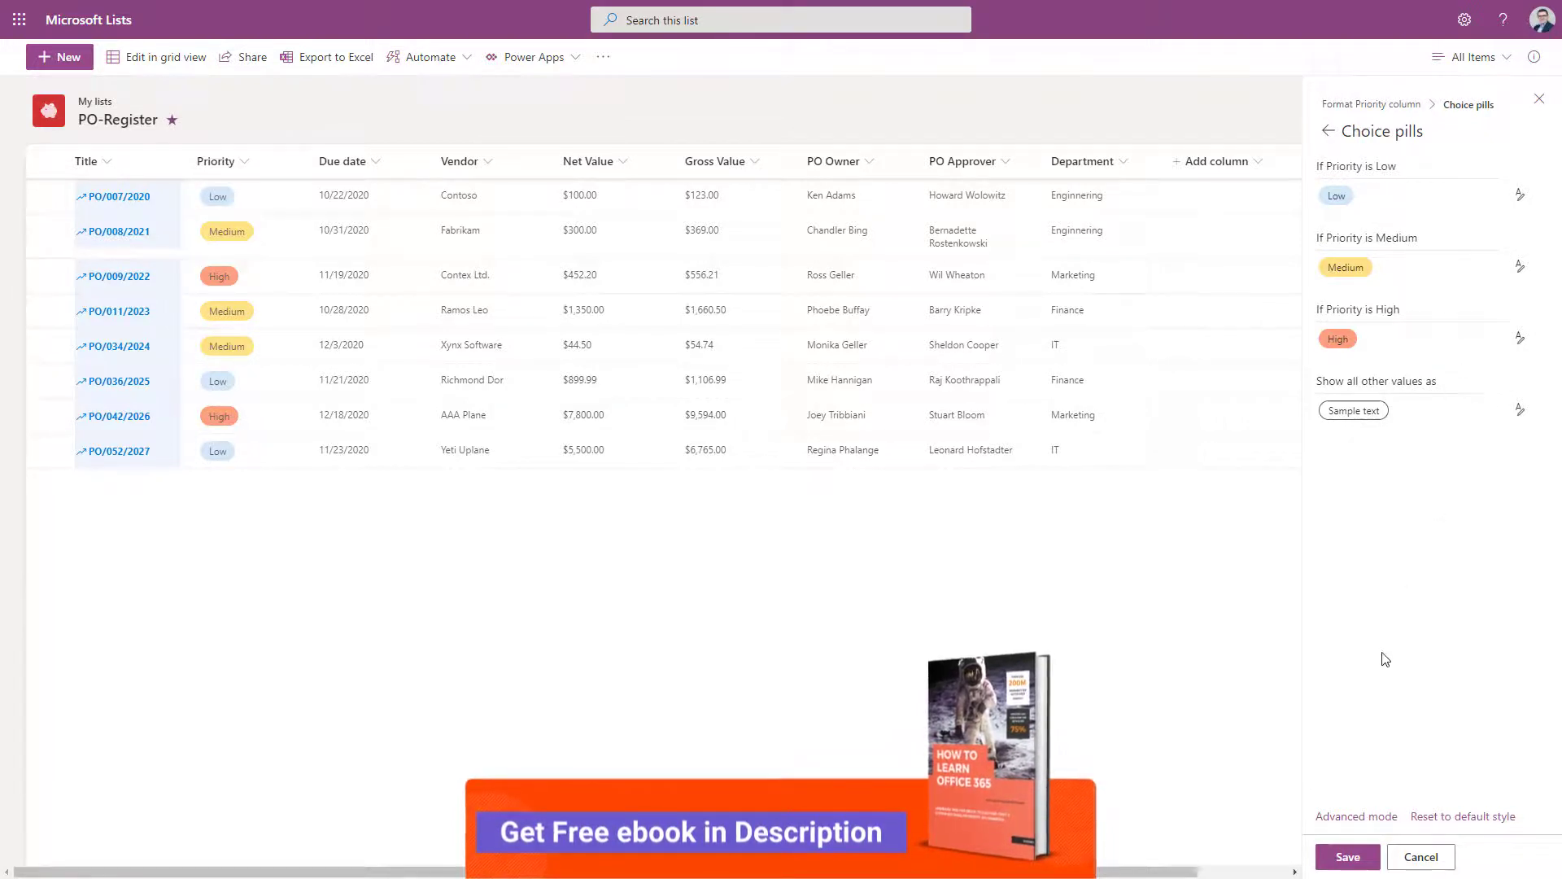
pyautogui.click(1373, 858)
pyautogui.click(1420, 857)
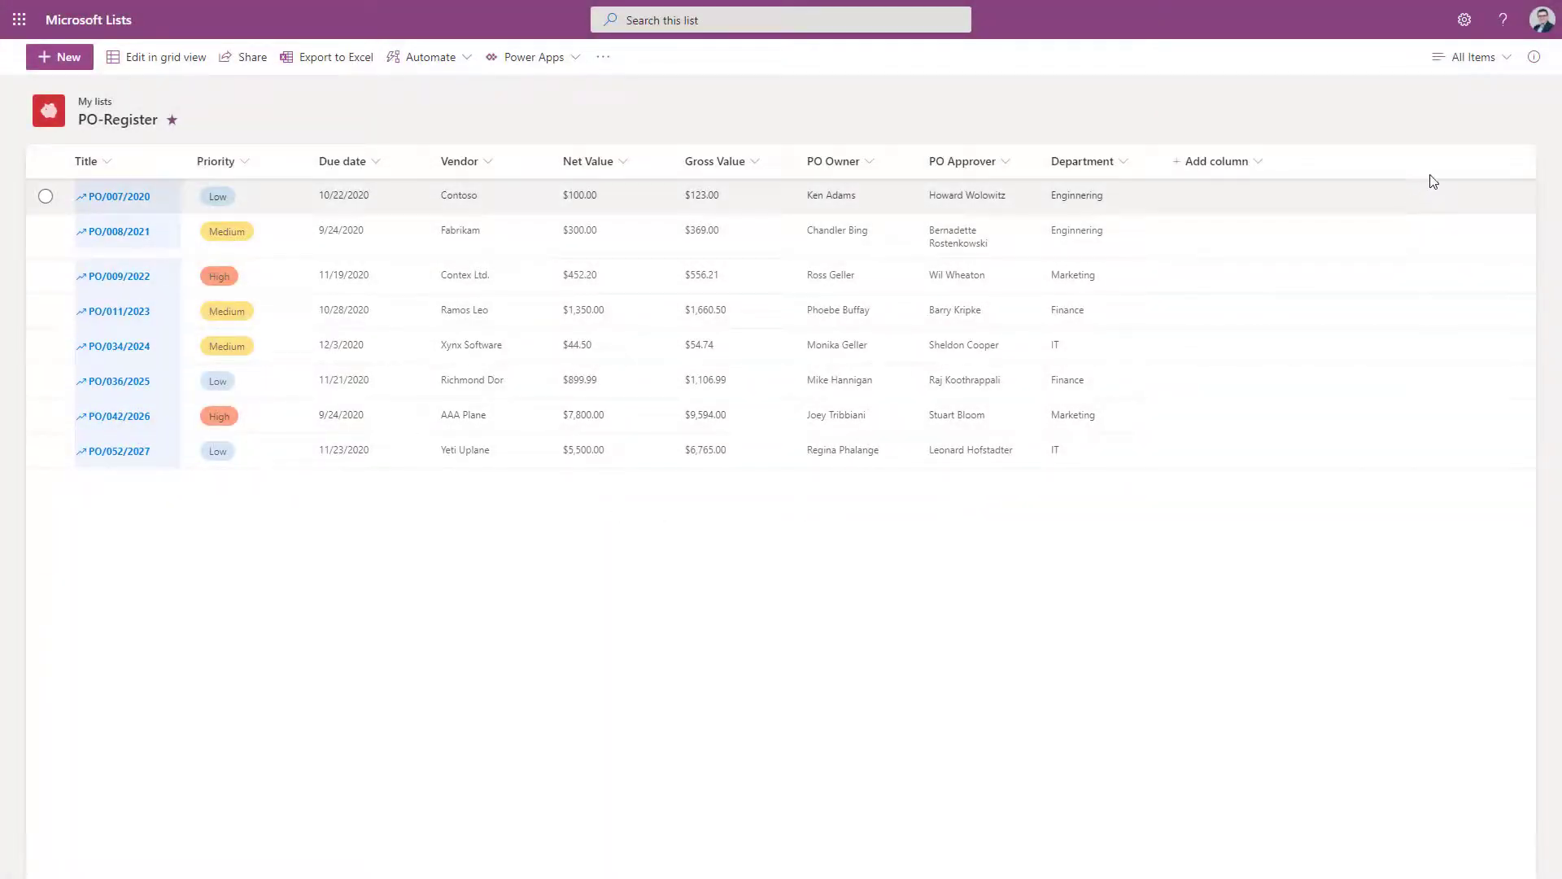
# Apply date-based formatting relative to today to the Due date column.
pyautogui.click(1493, 62)
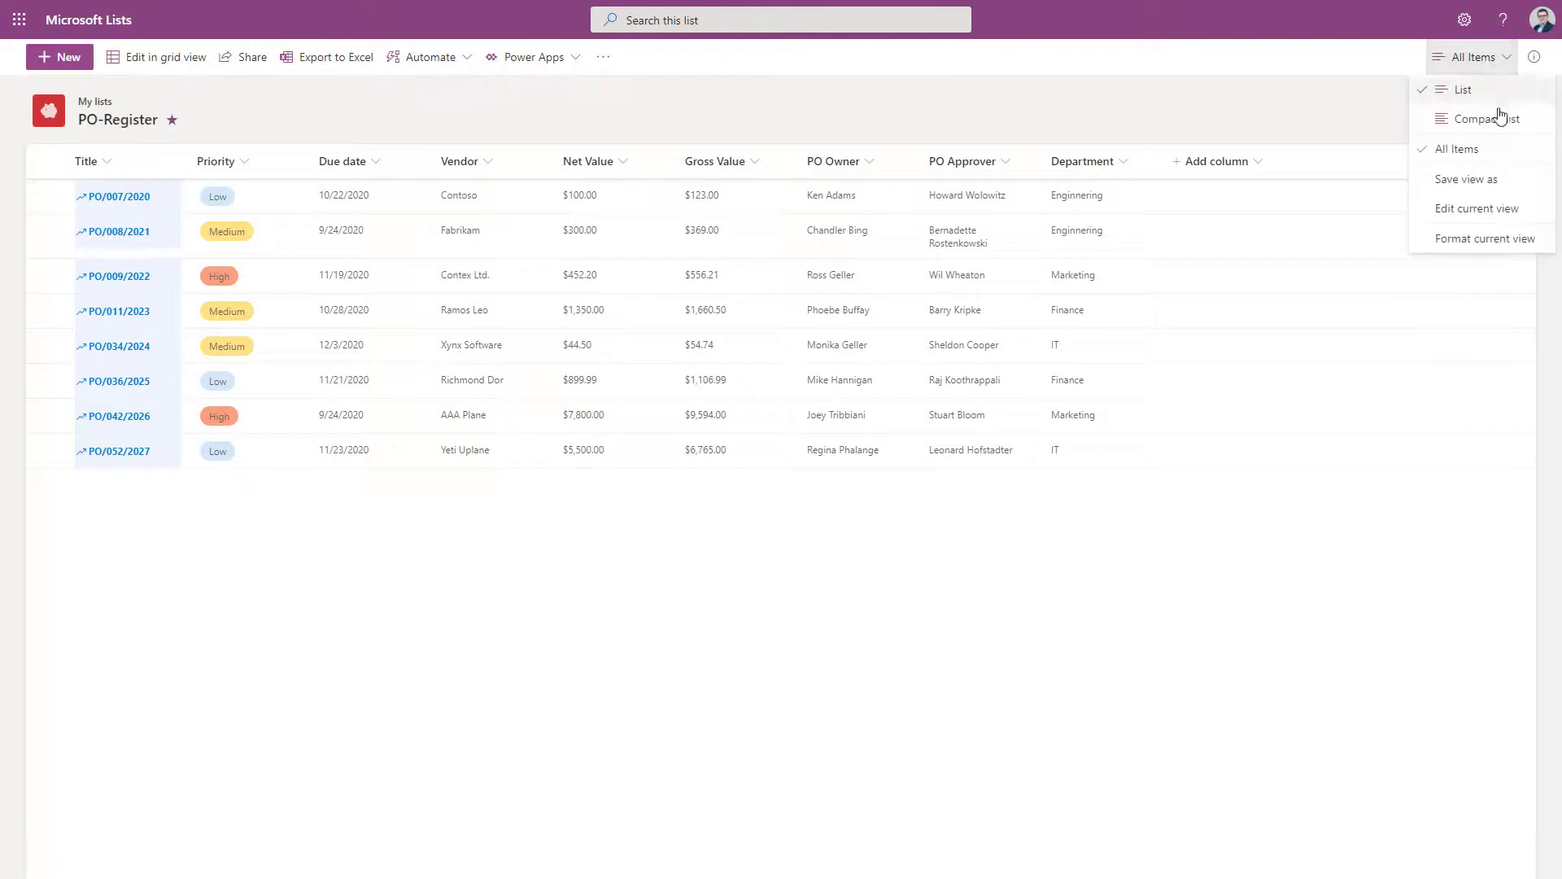
pyautogui.click(1512, 240)
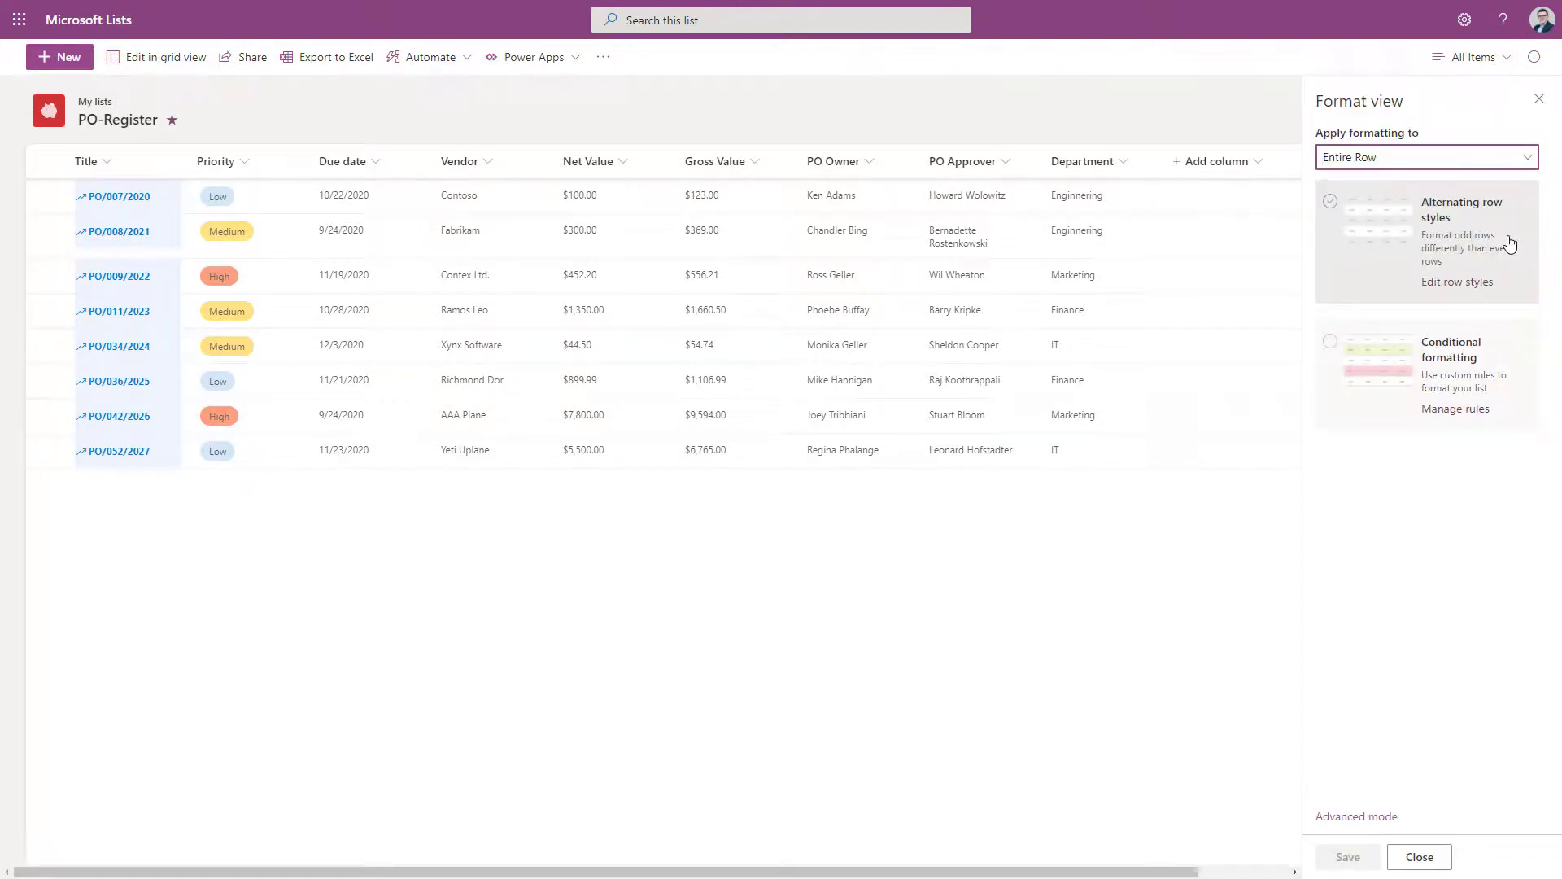
pyautogui.click(1386, 156)
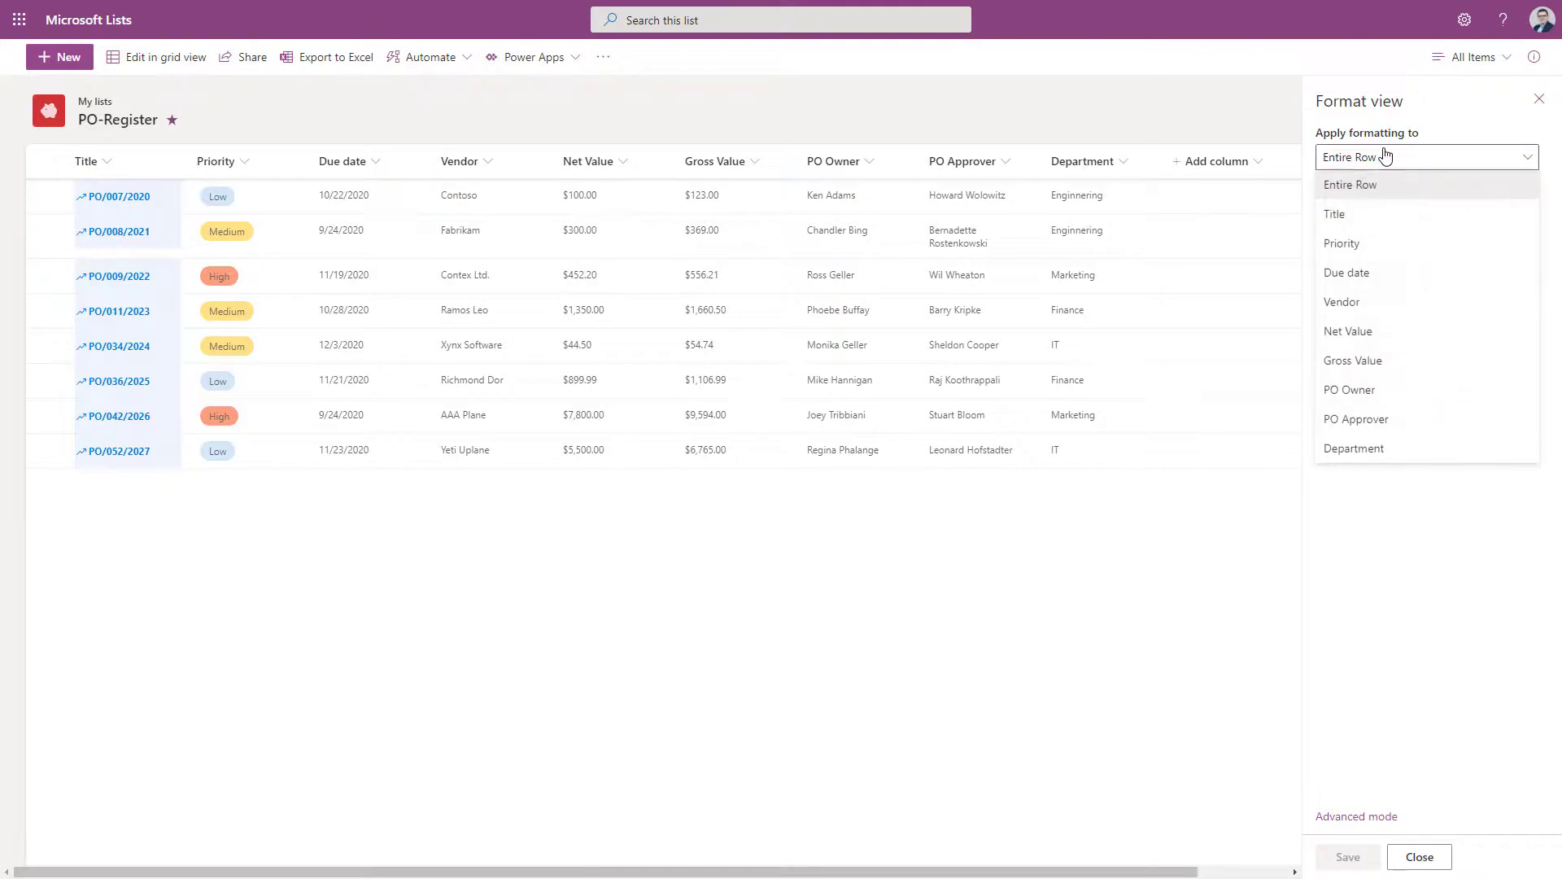
pyautogui.click(1386, 276)
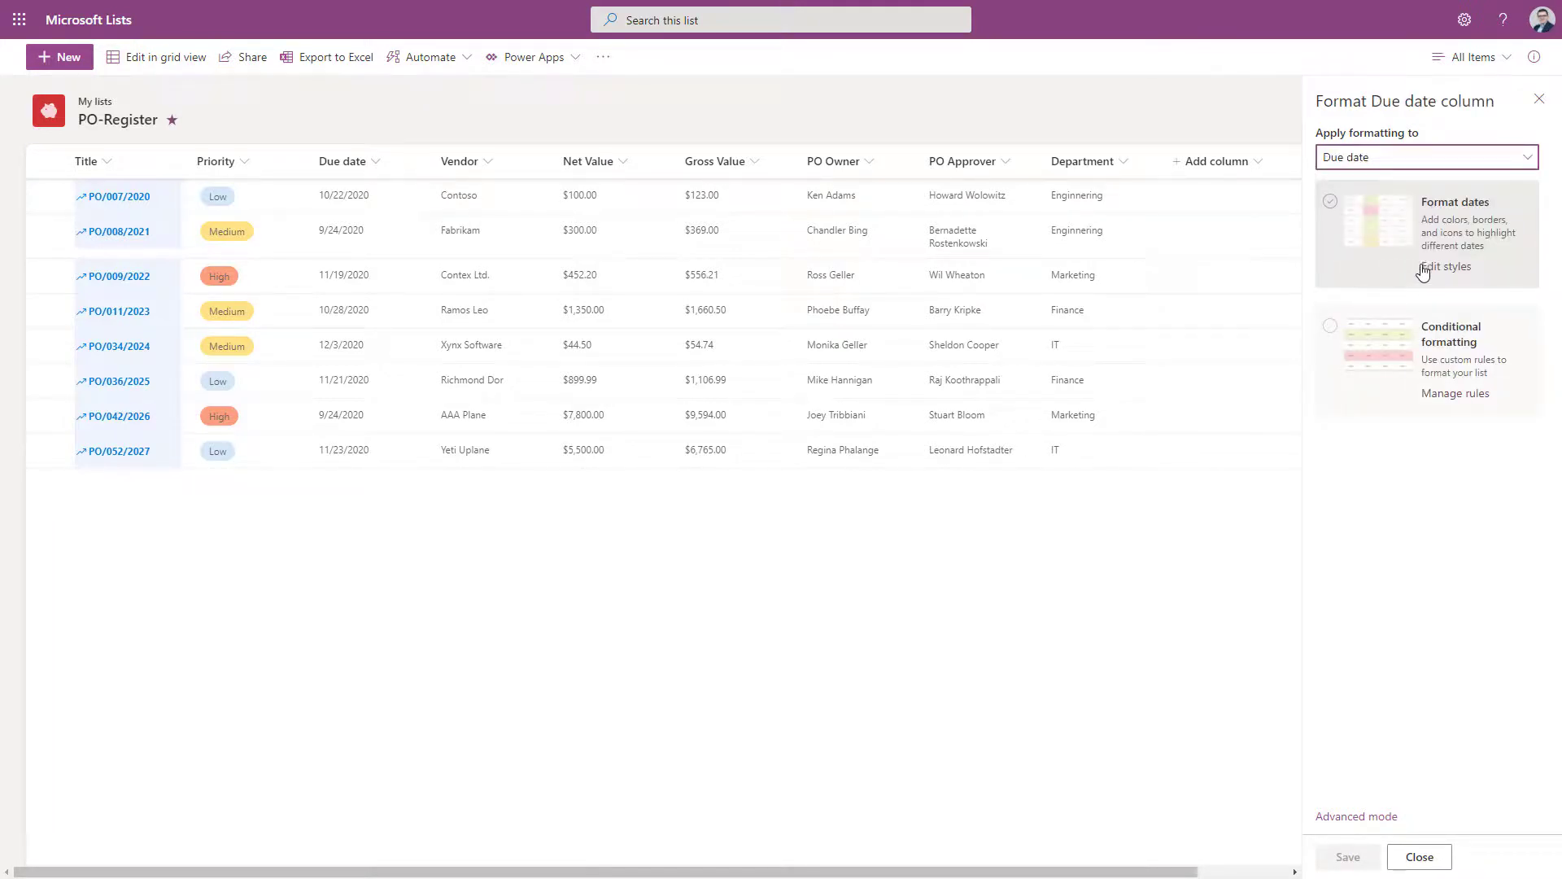
pyautogui.click(1458, 250)
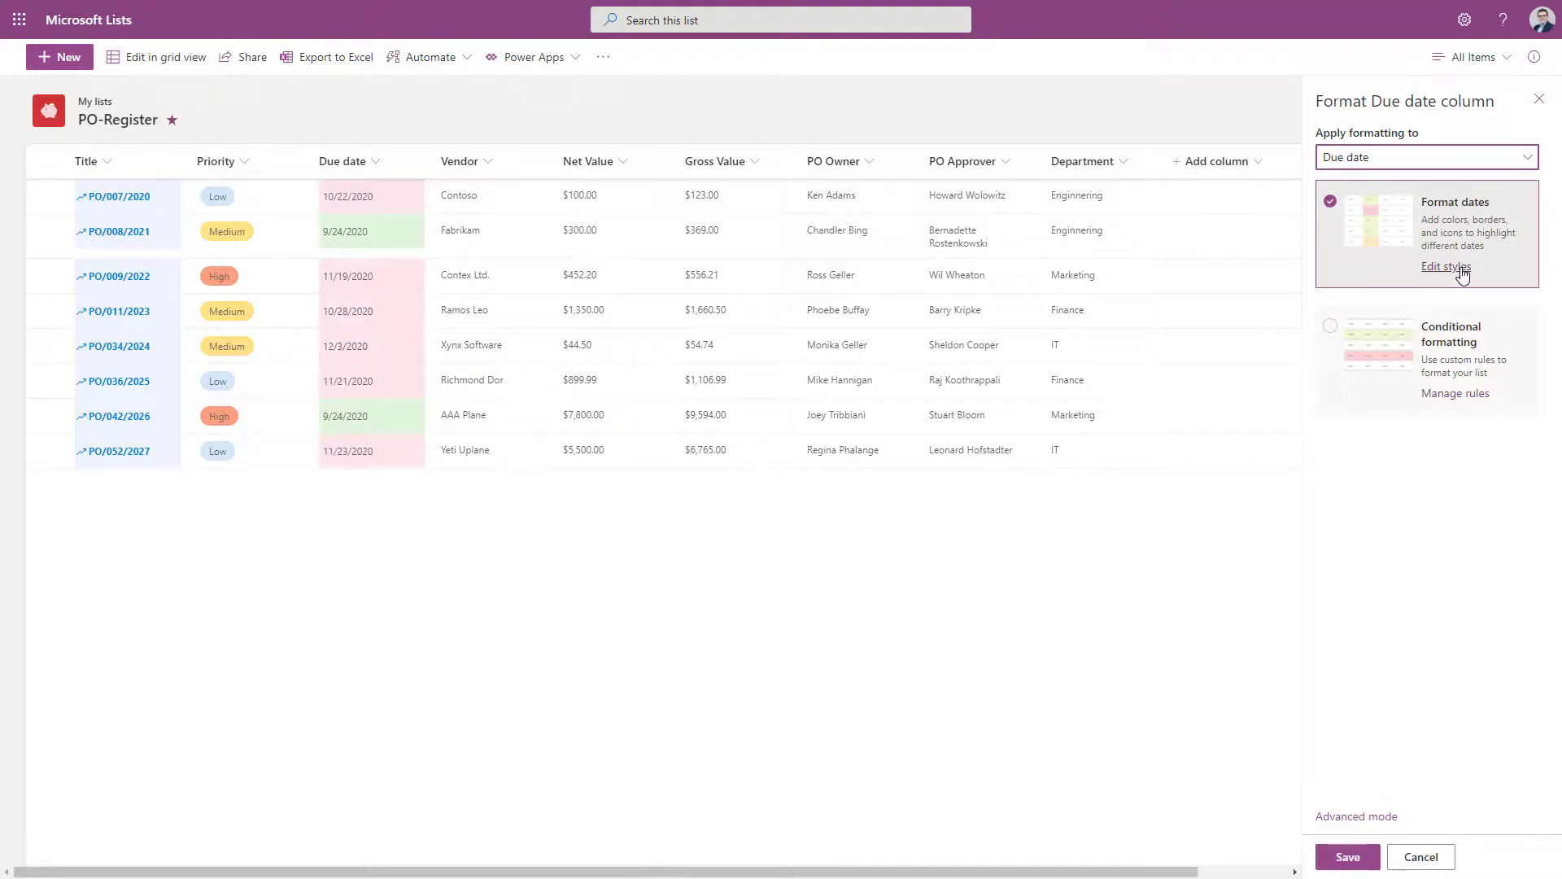
pyautogui.click(1446, 267)
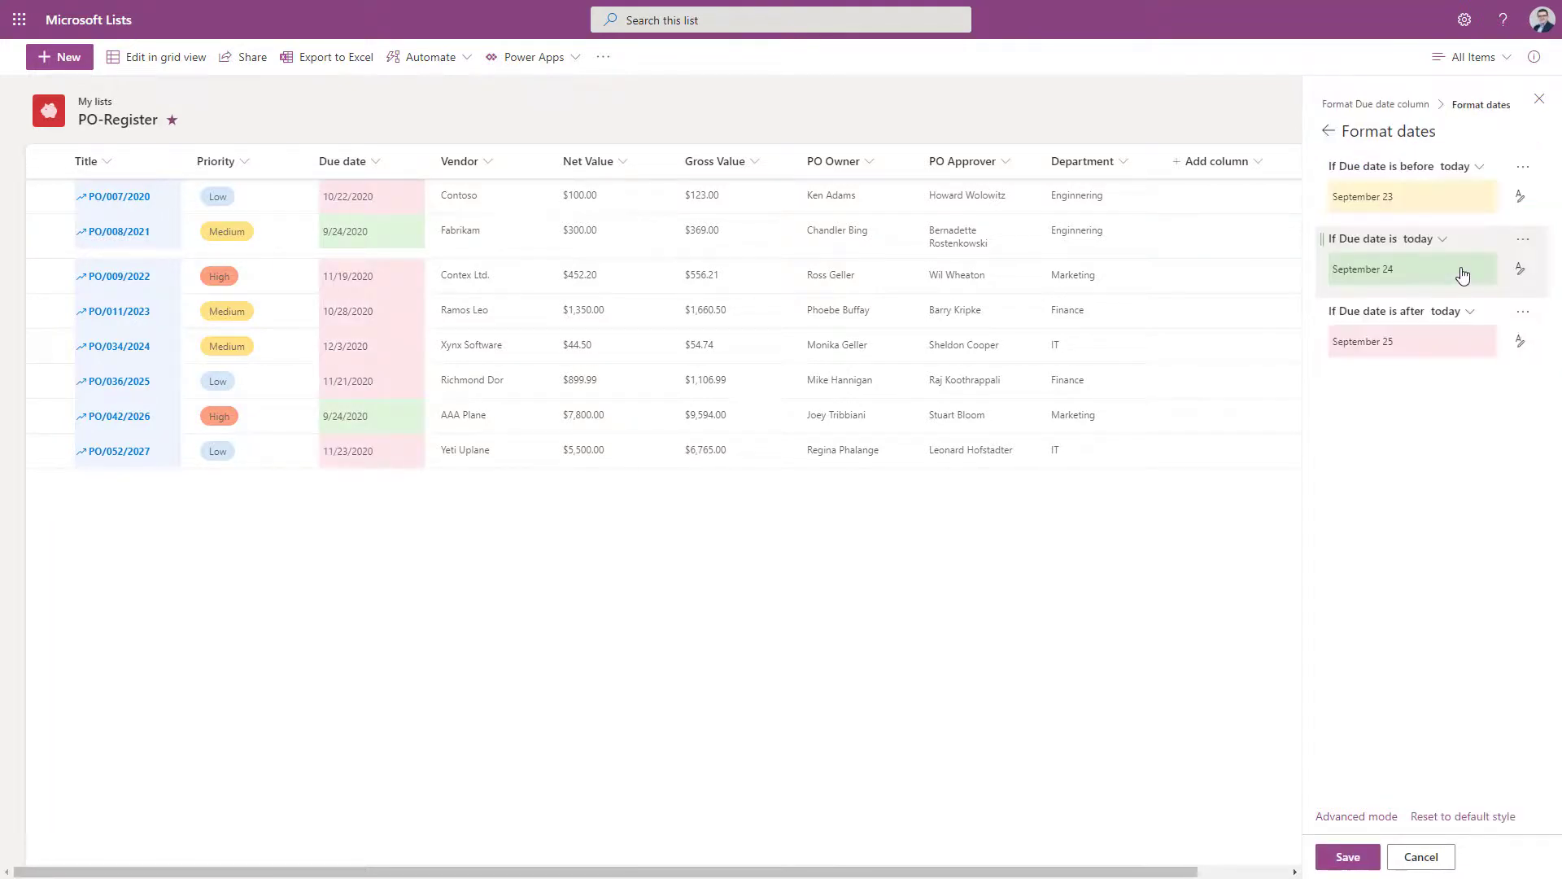
# Add a calendar icon to the green style of the today rule.
pyautogui.click(1524, 273)
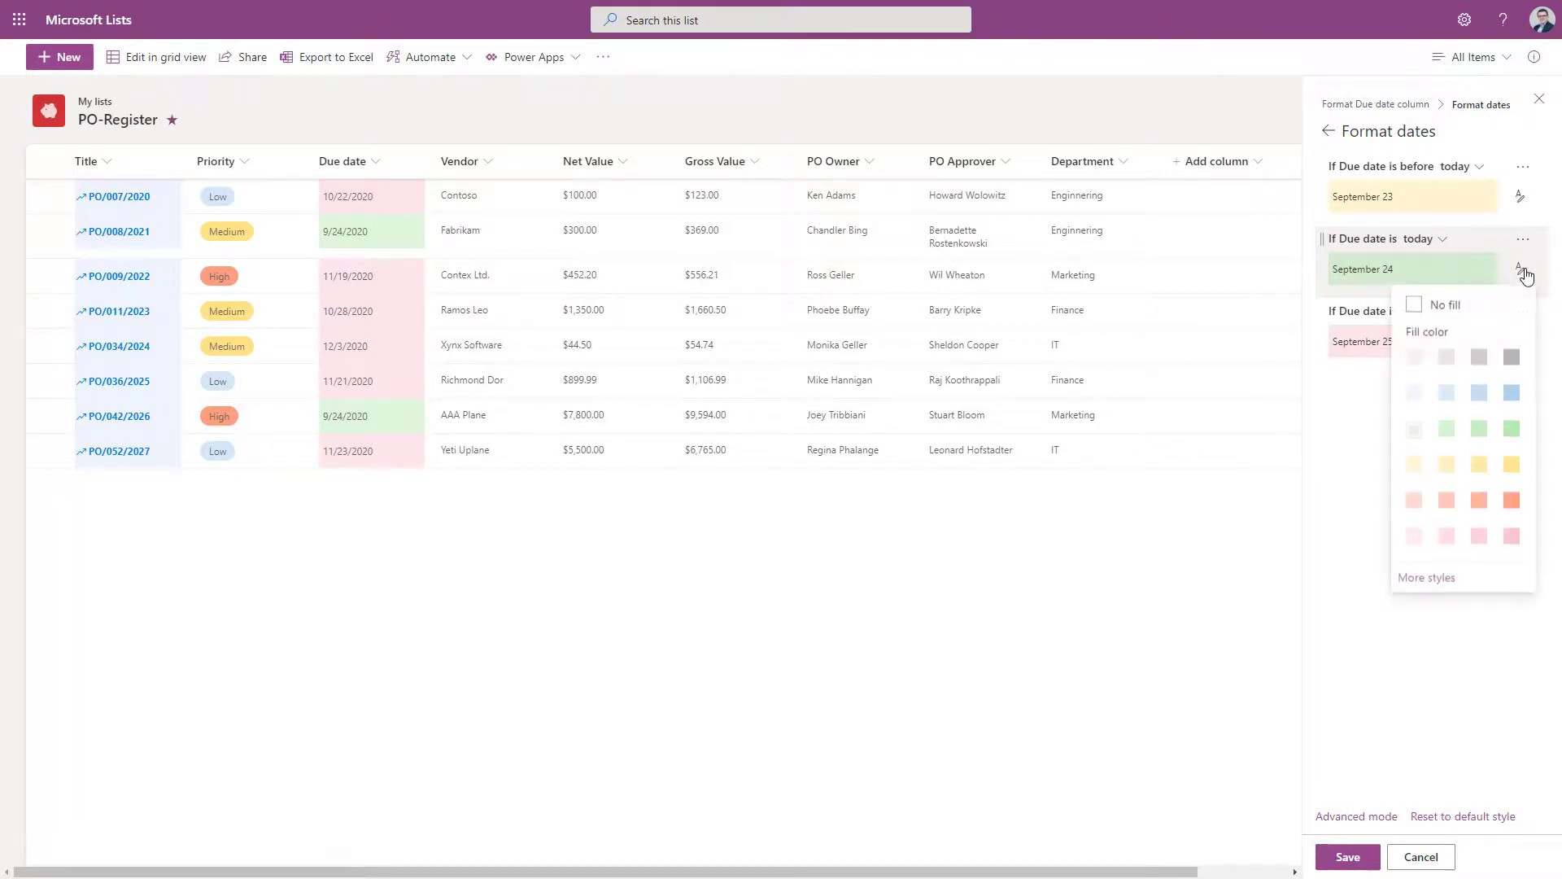
pyautogui.click(1434, 576)
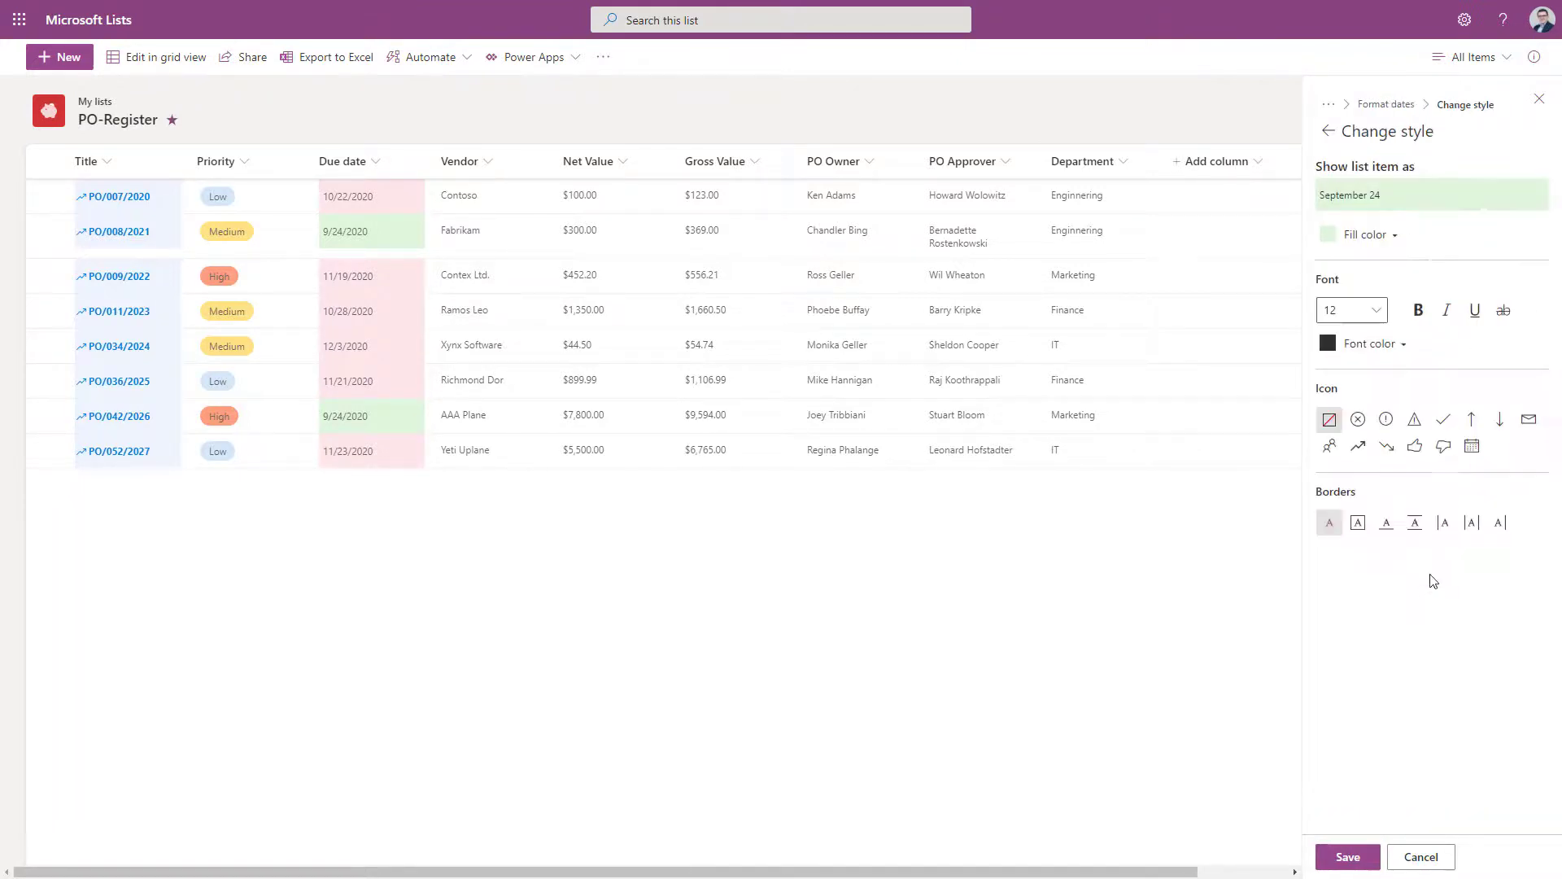
pyautogui.click(1472, 447)
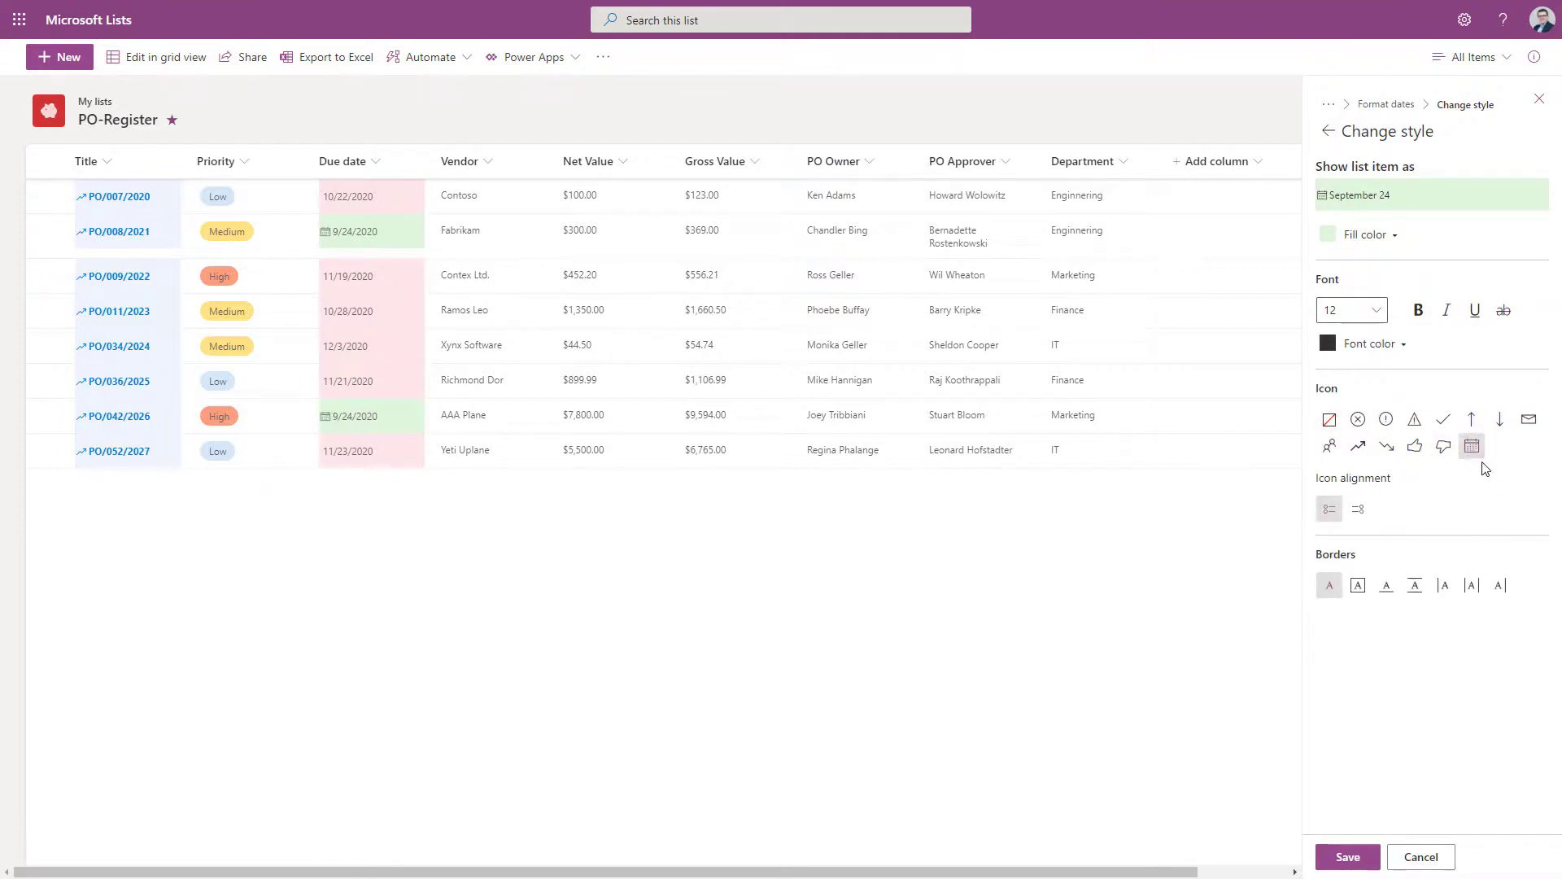
pyautogui.click(1329, 131)
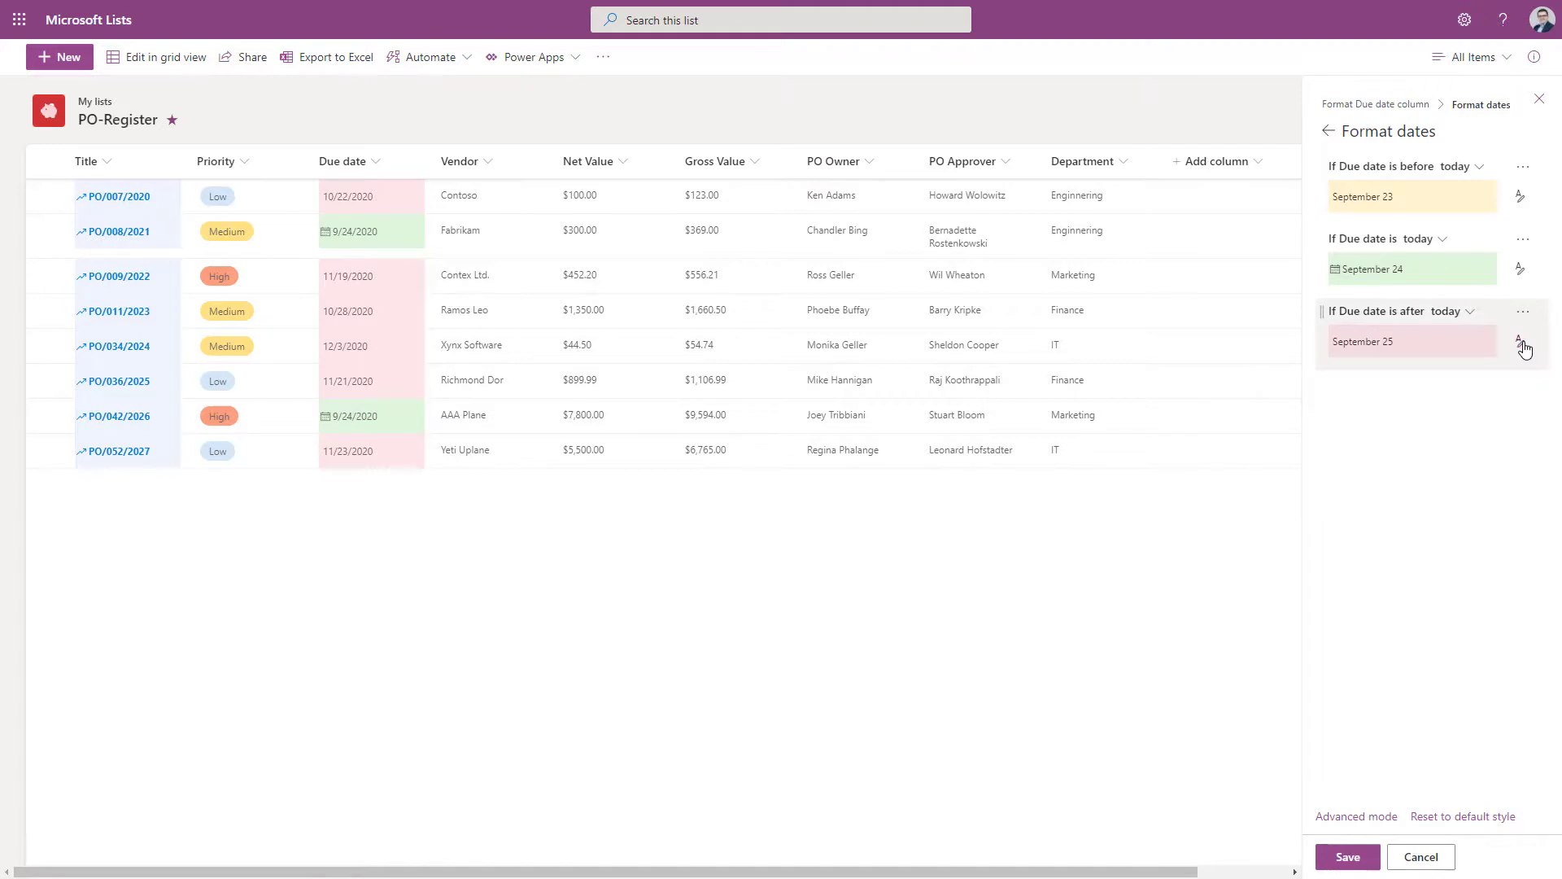
# Add a calendar icon to the pink after-today rule and save the Due date formatting.
pyautogui.click(1524, 348)
pyautogui.click(1451, 654)
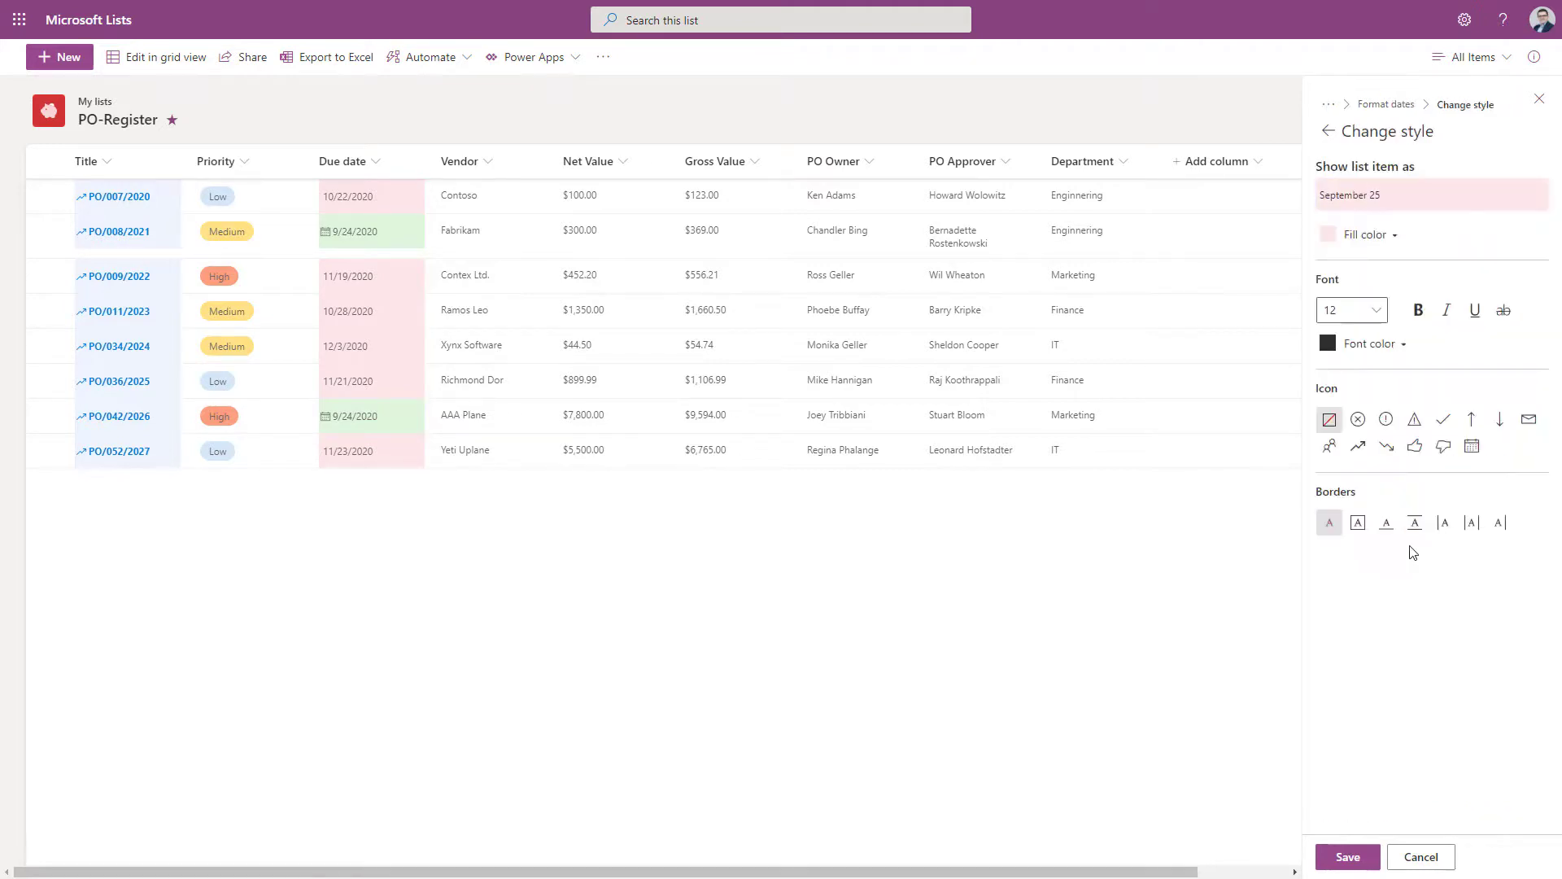
pyautogui.click(1473, 447)
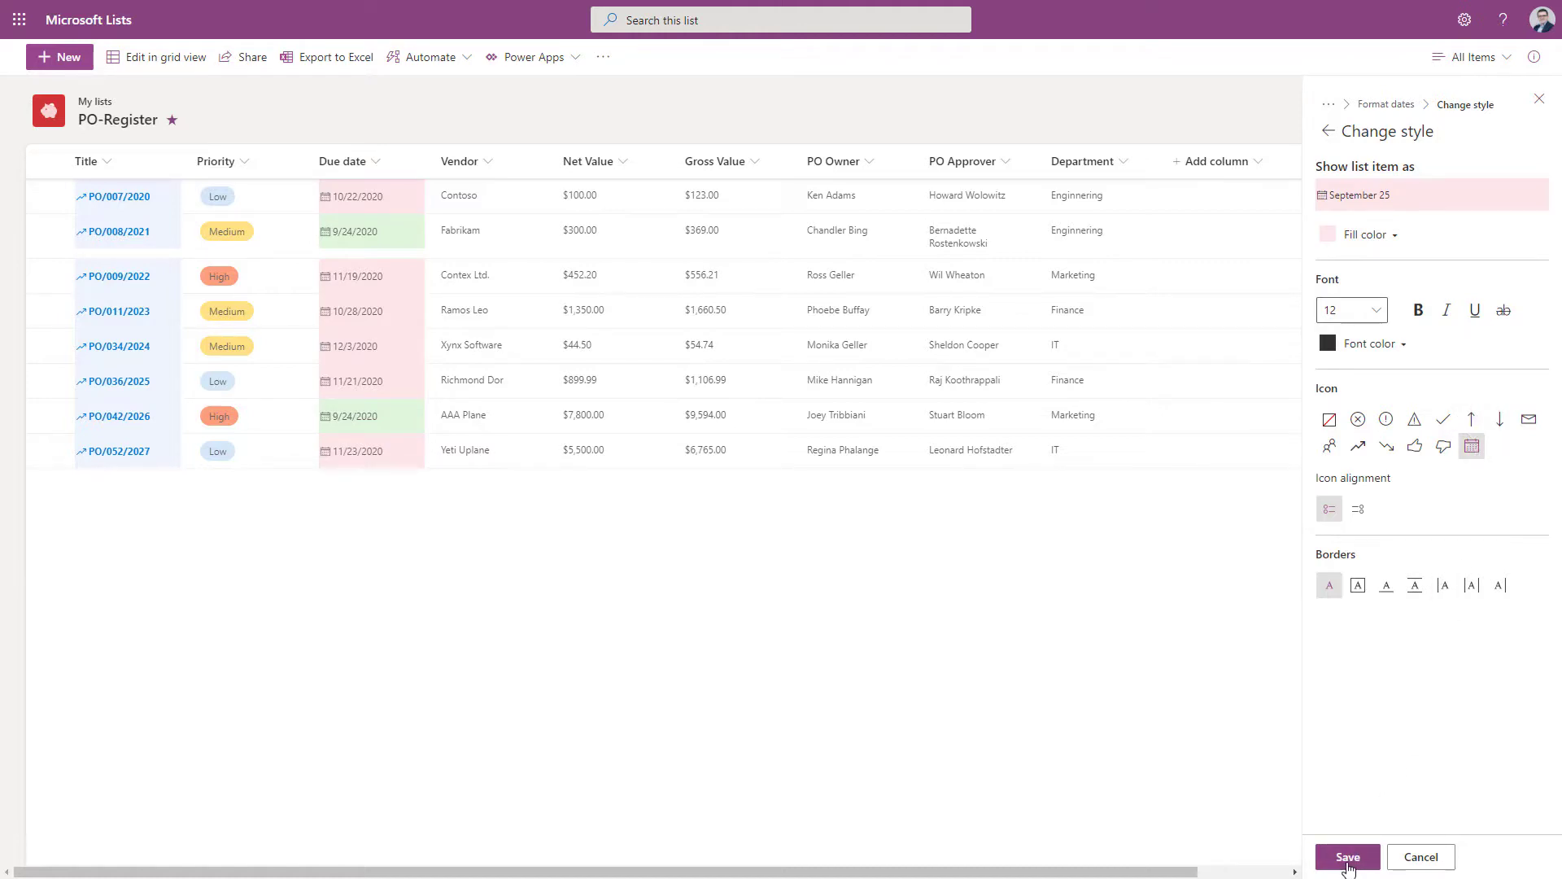
pyautogui.click(1349, 859)
pyautogui.click(1421, 858)
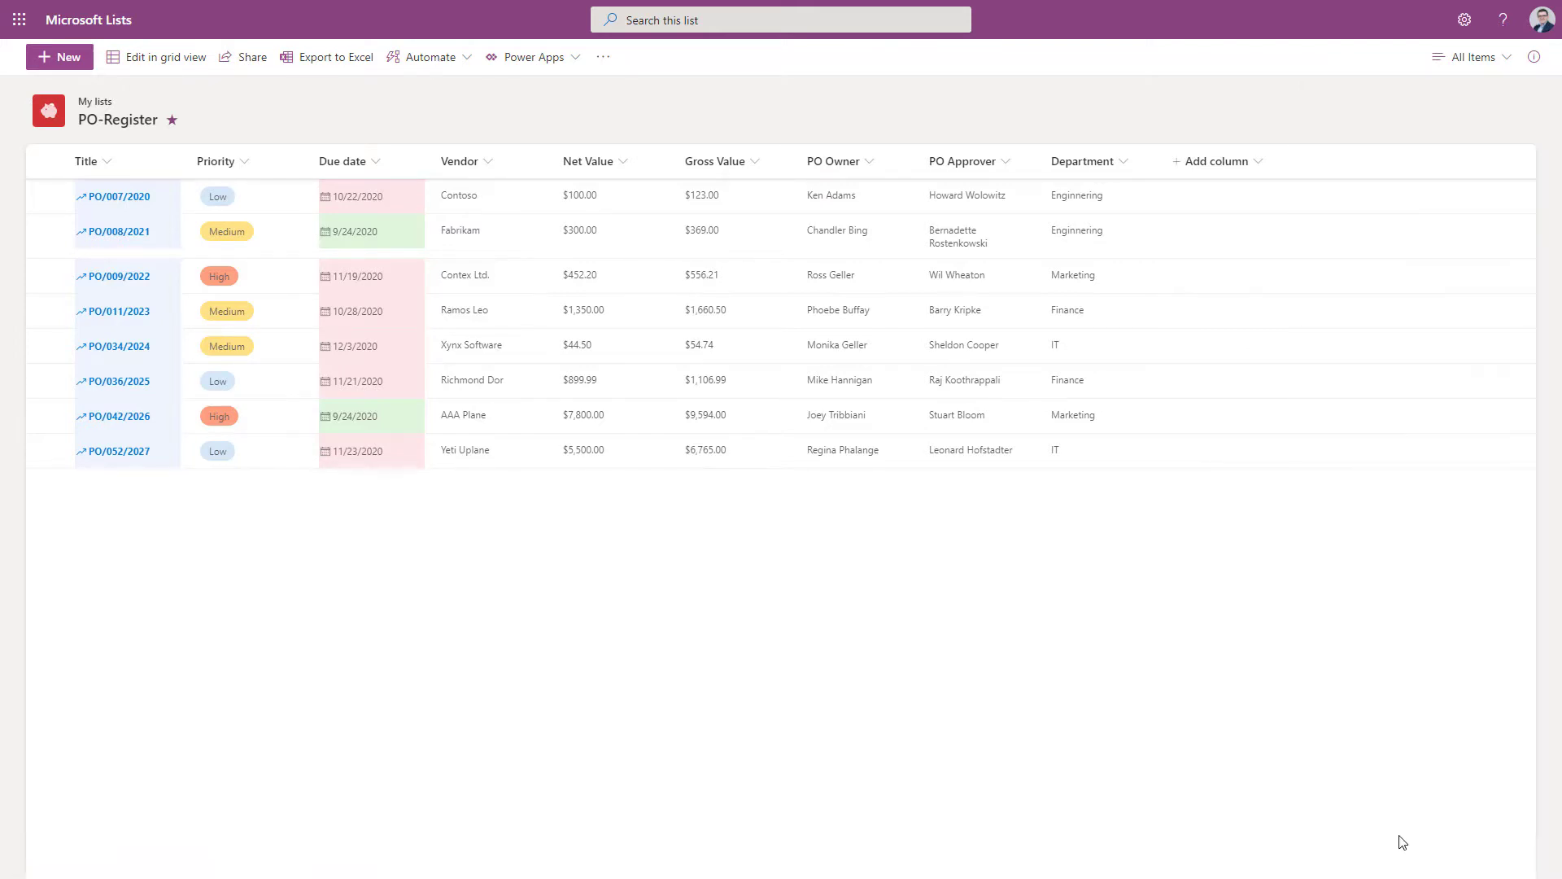